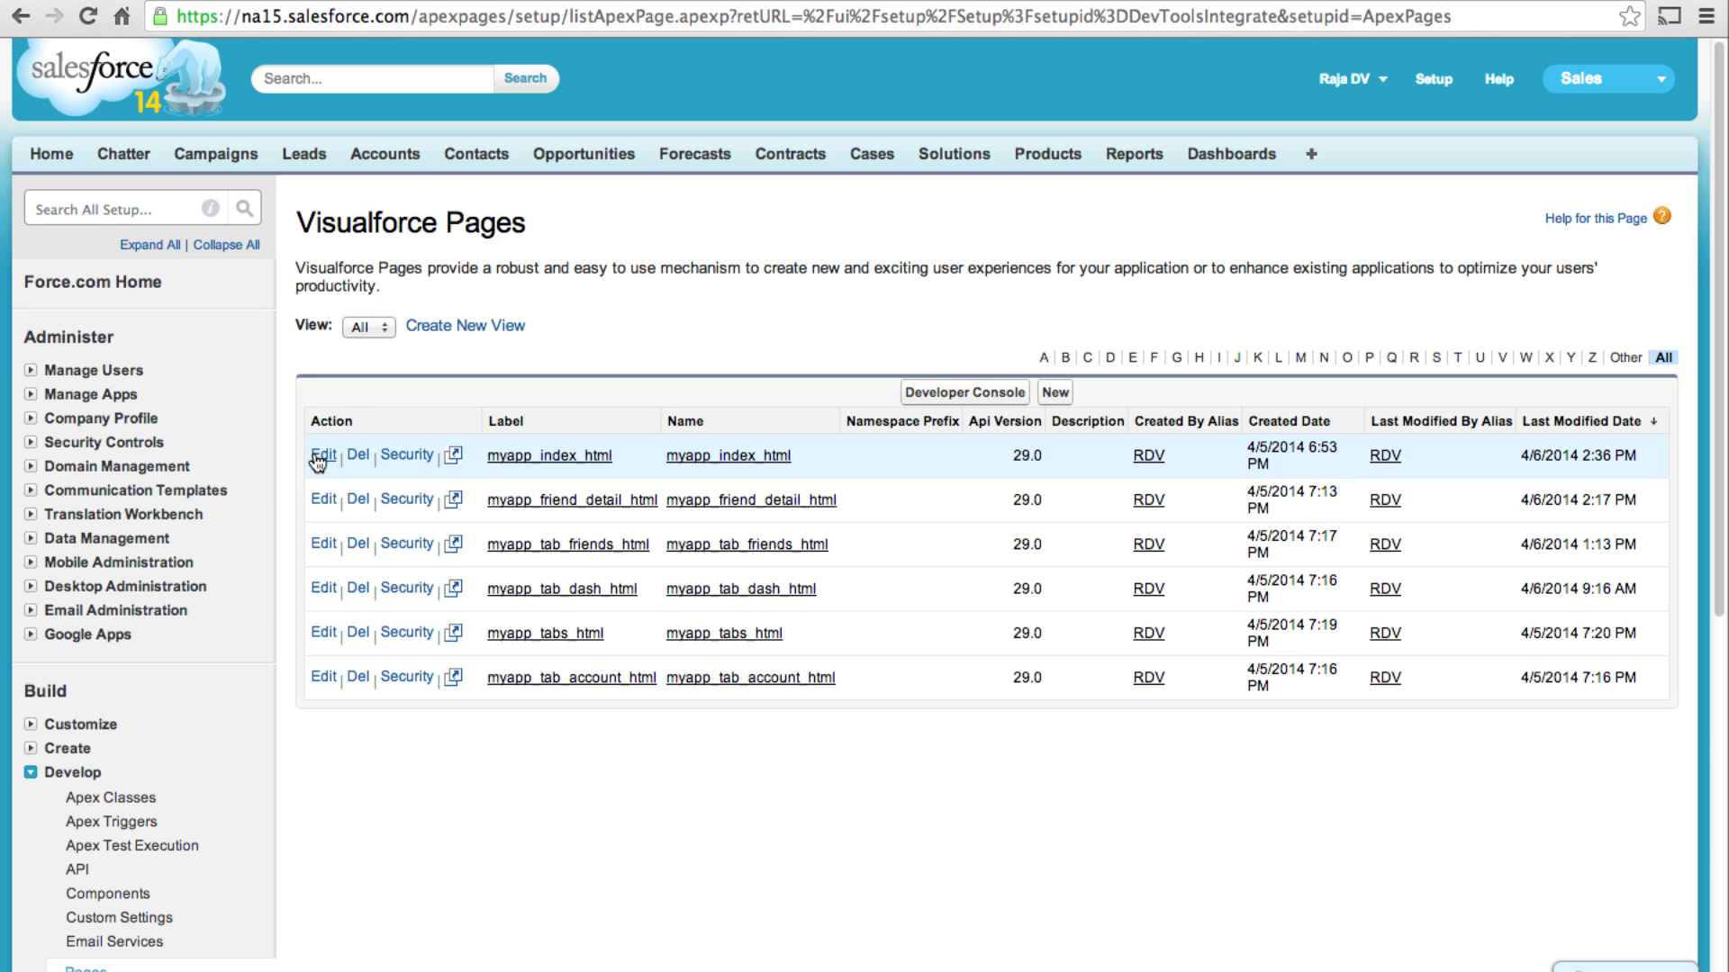
Make myapp_index_html available for Salesforce mobile apps and quick-save it in the editor
click(320, 459)
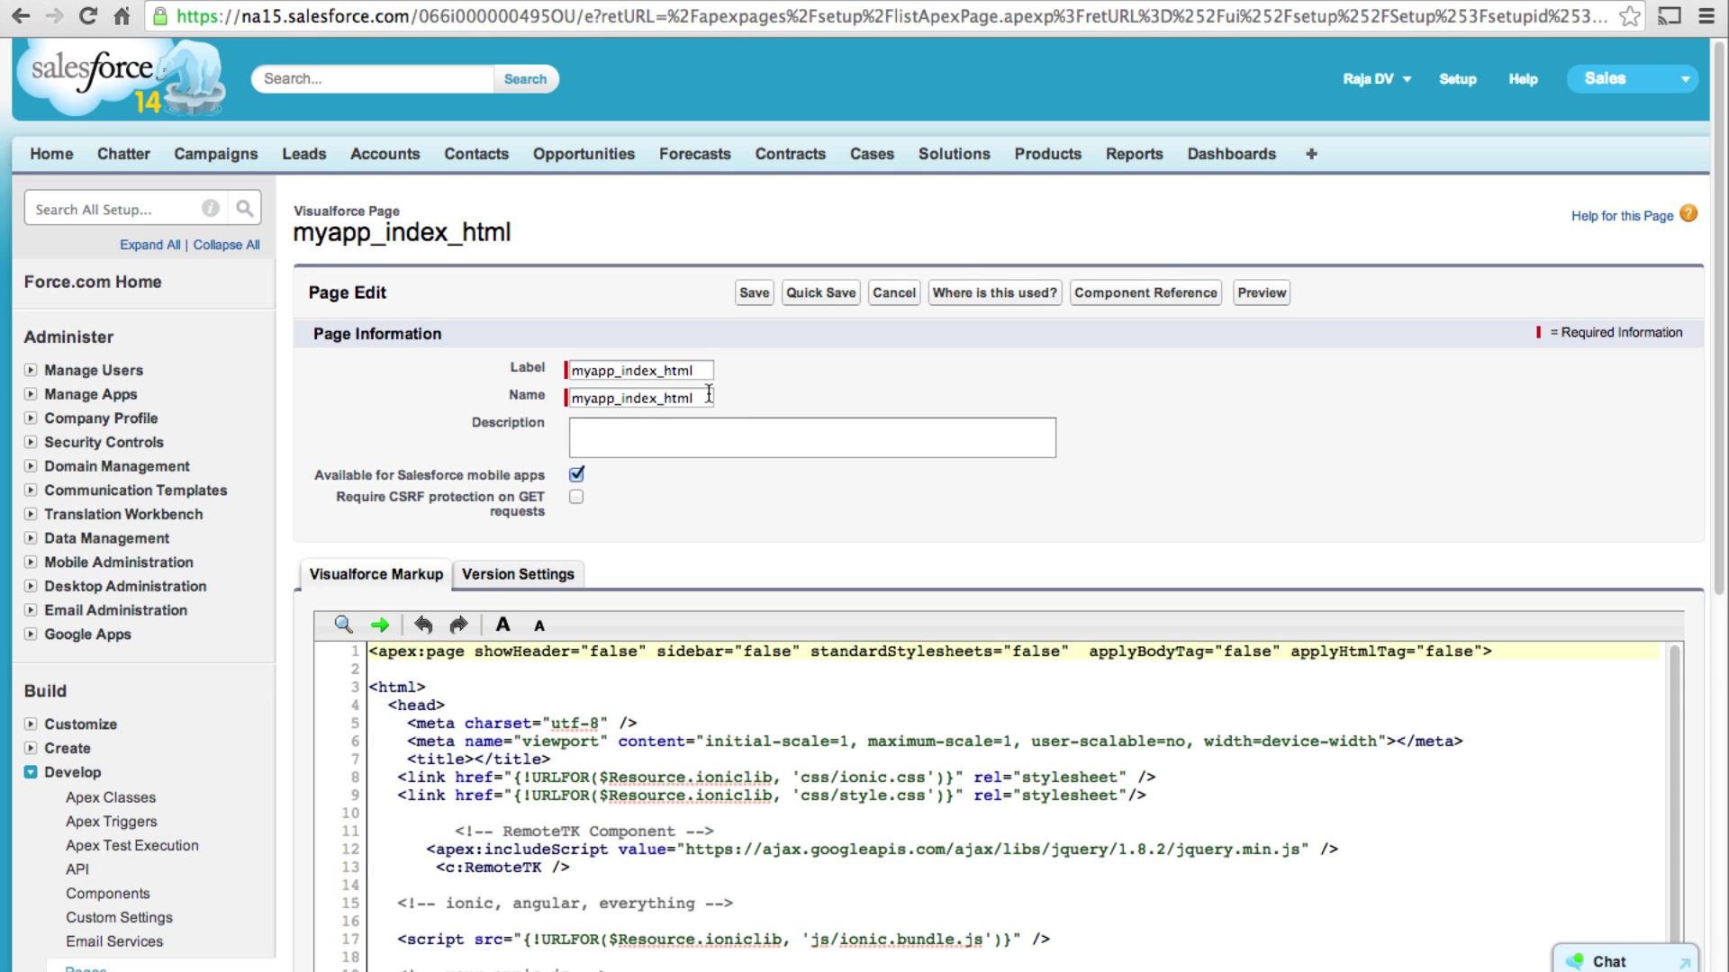
click(838, 296)
Leave the page editor and reach the Custom Tabs setup page through a 'tabs' Setup search
click(894, 294)
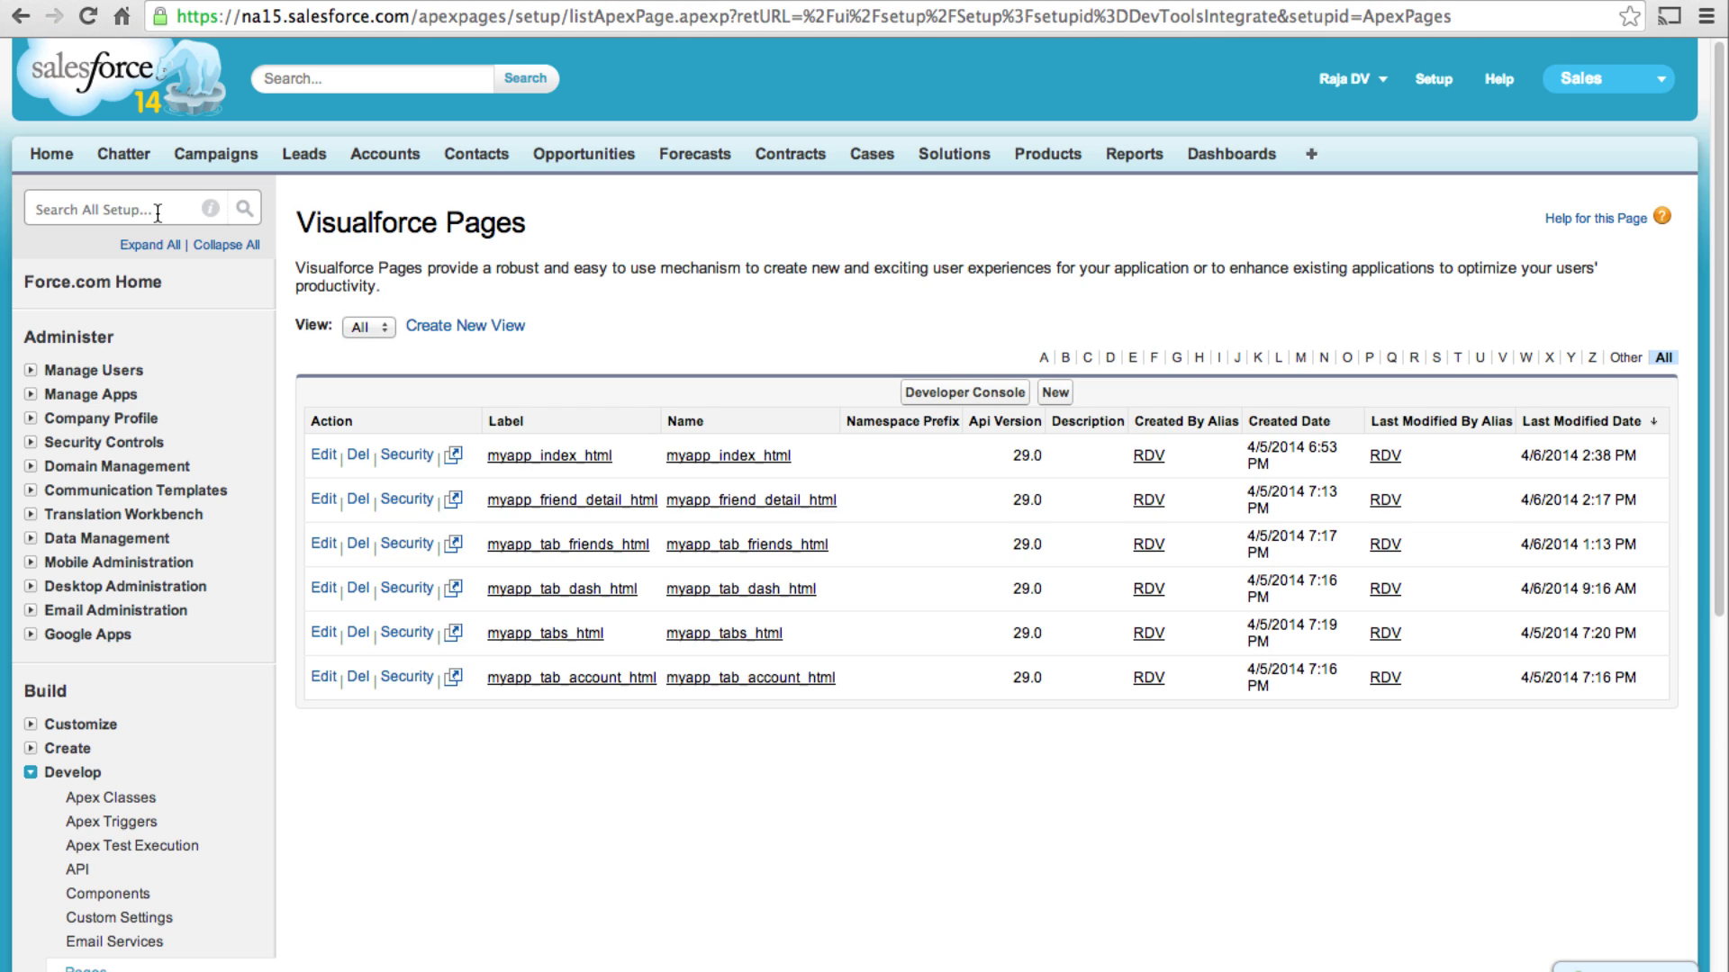
click(157, 212)
text(tabs)
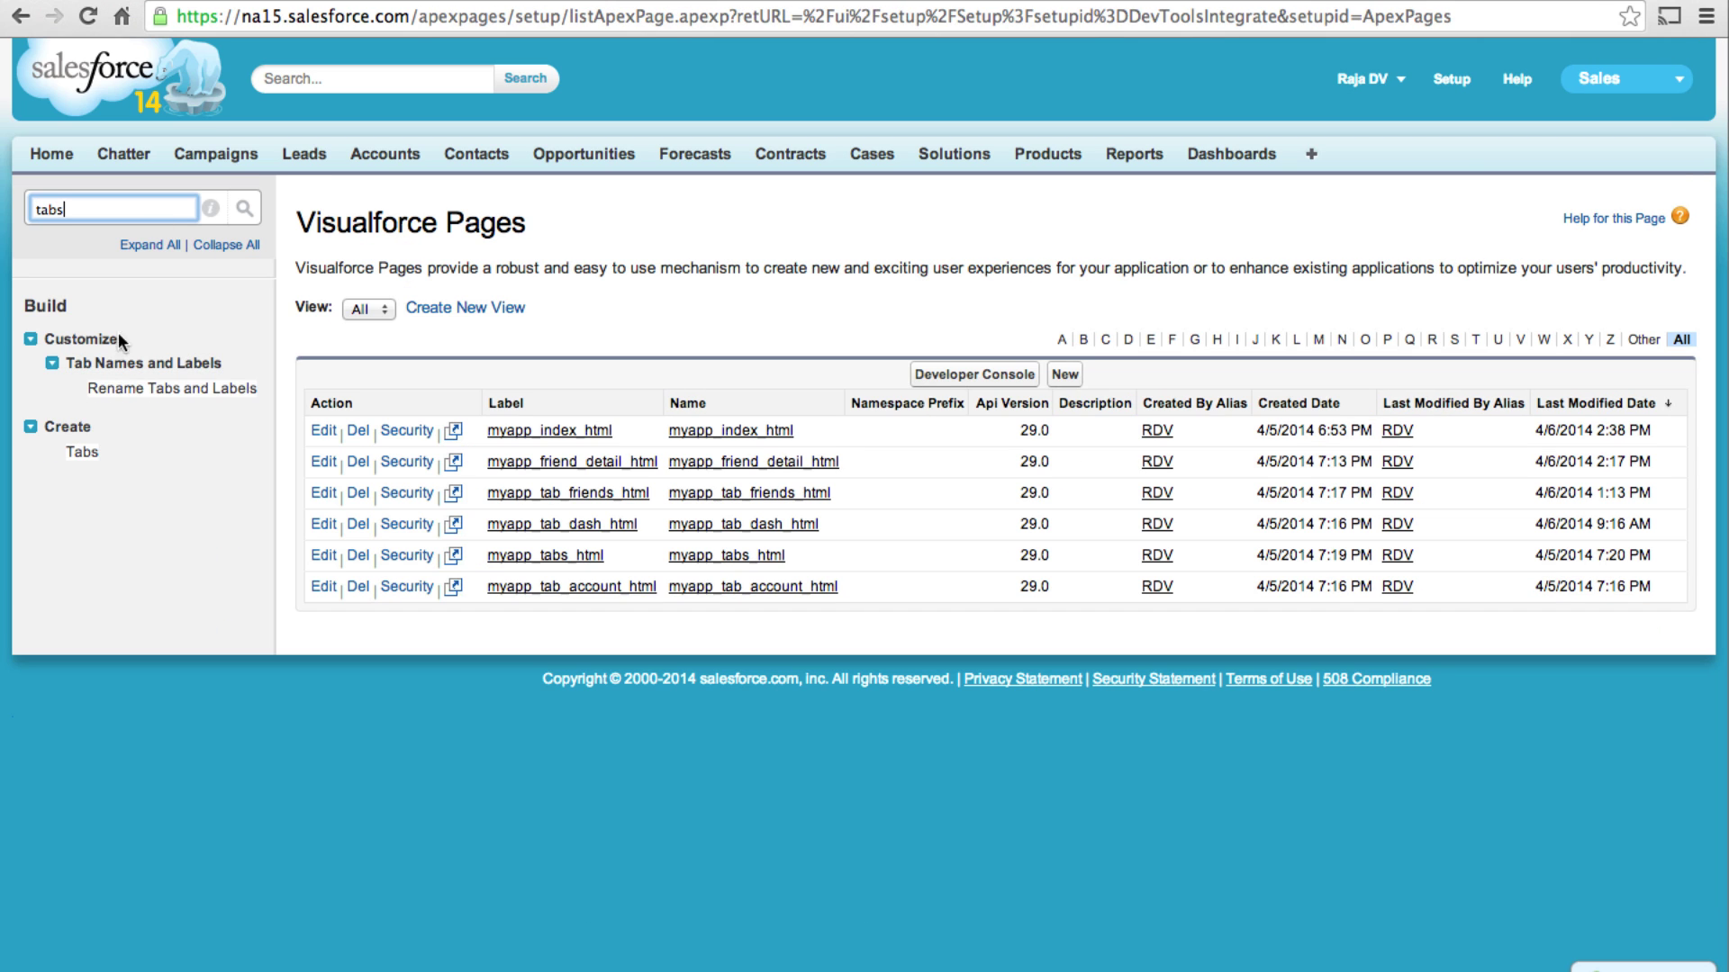
click(78, 453)
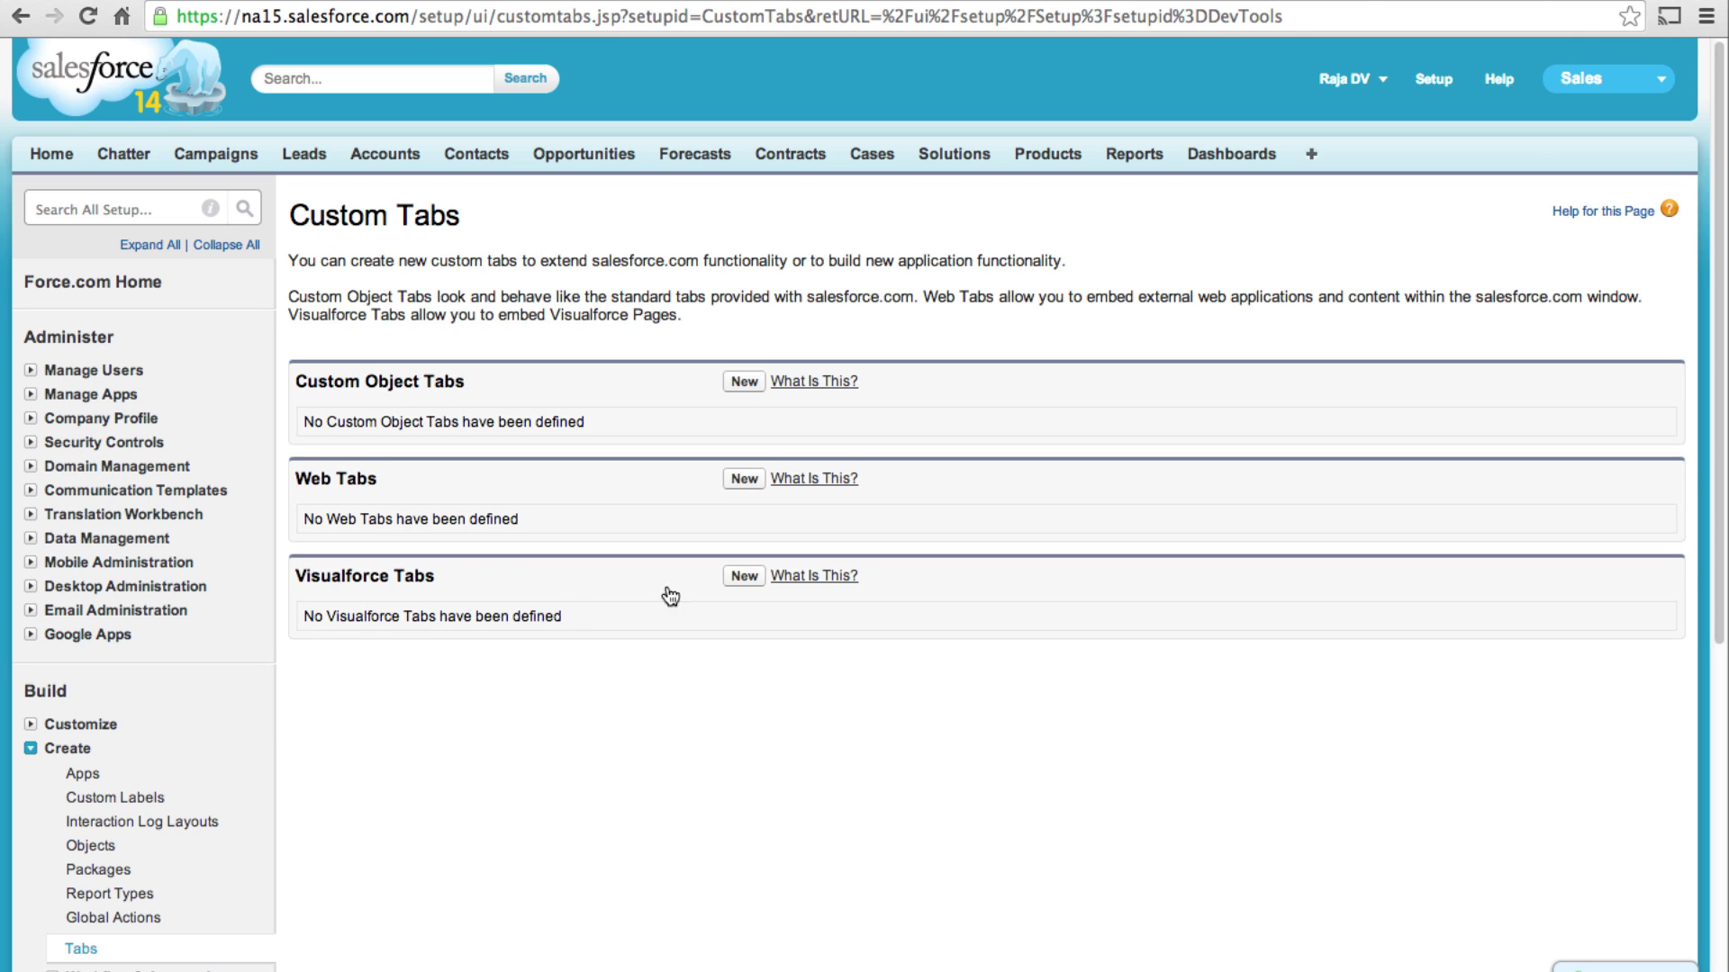
Create a Visualforce tab 'My App' for myapp_index_html with the purple Books style, keeping default visibility
click(744, 578)
click(647, 402)
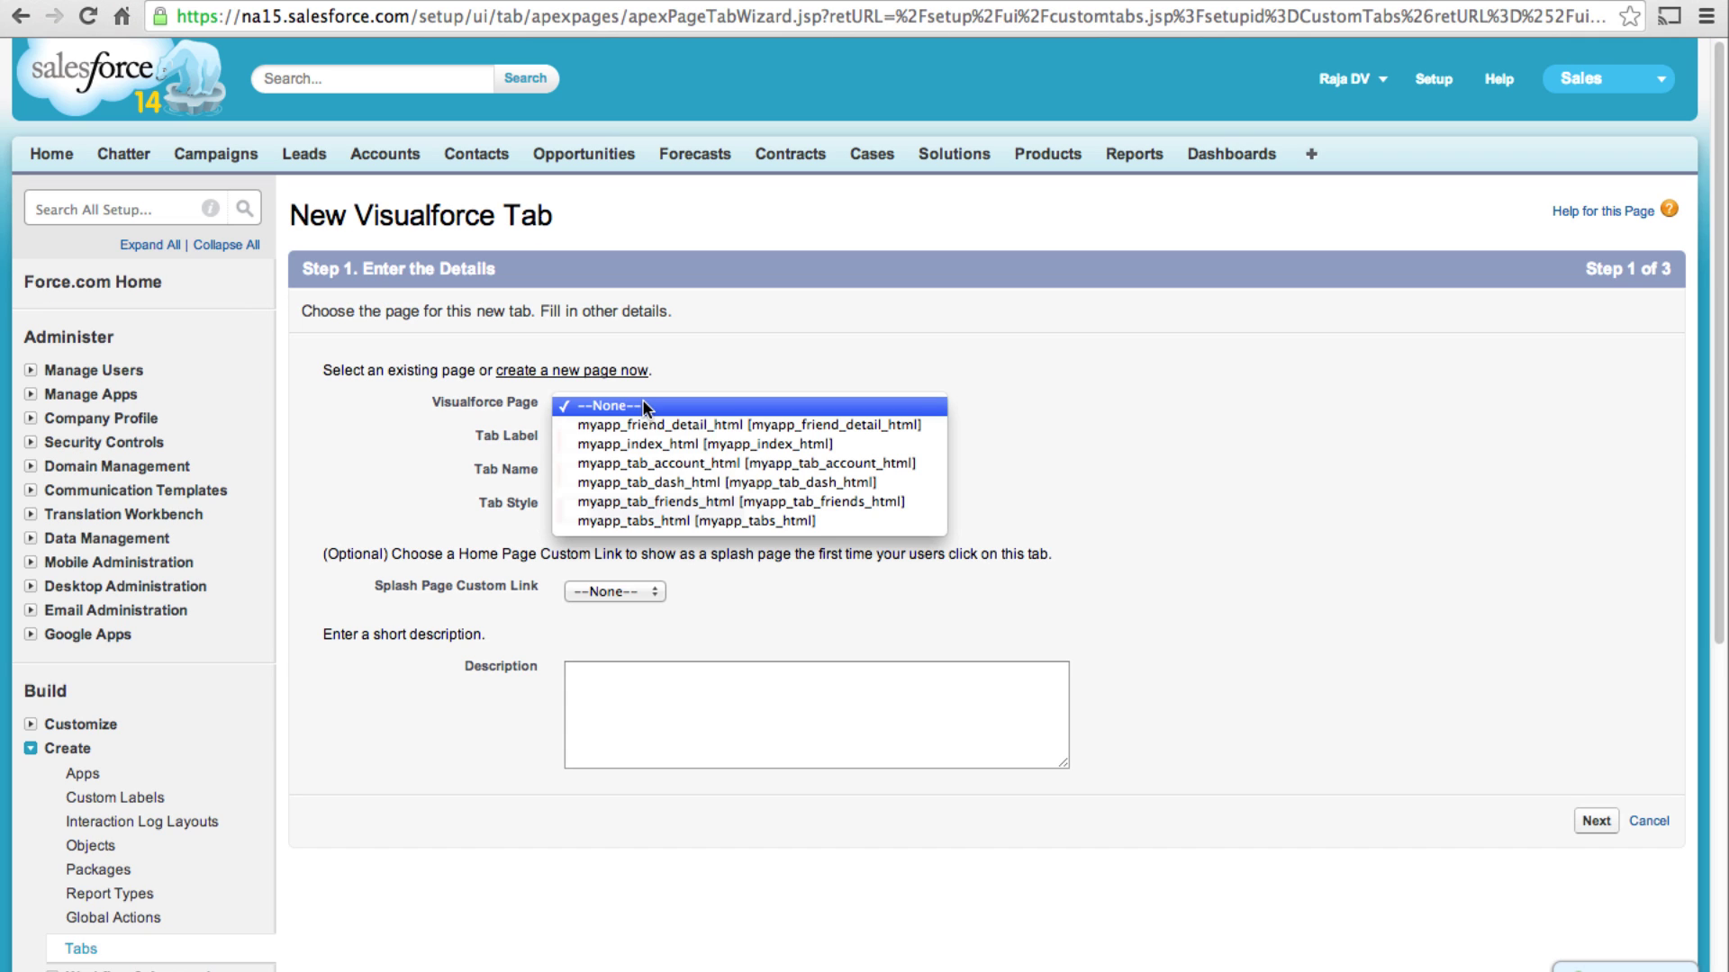
click(665, 445)
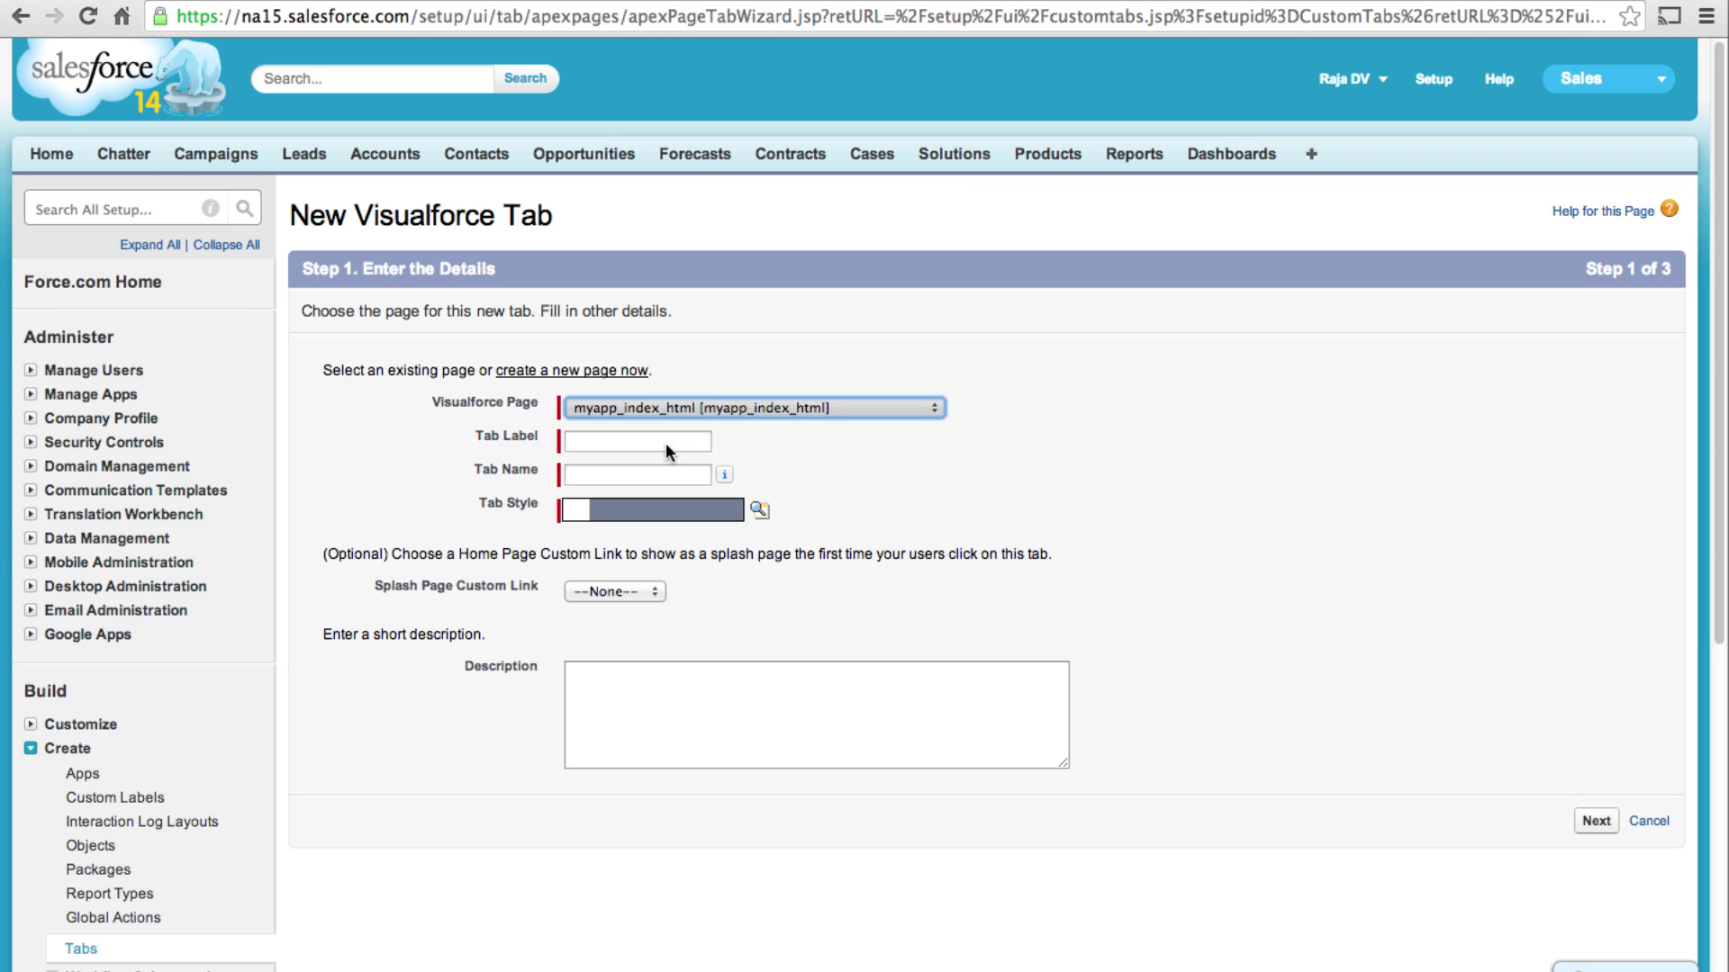
click(610, 442)
text(M)
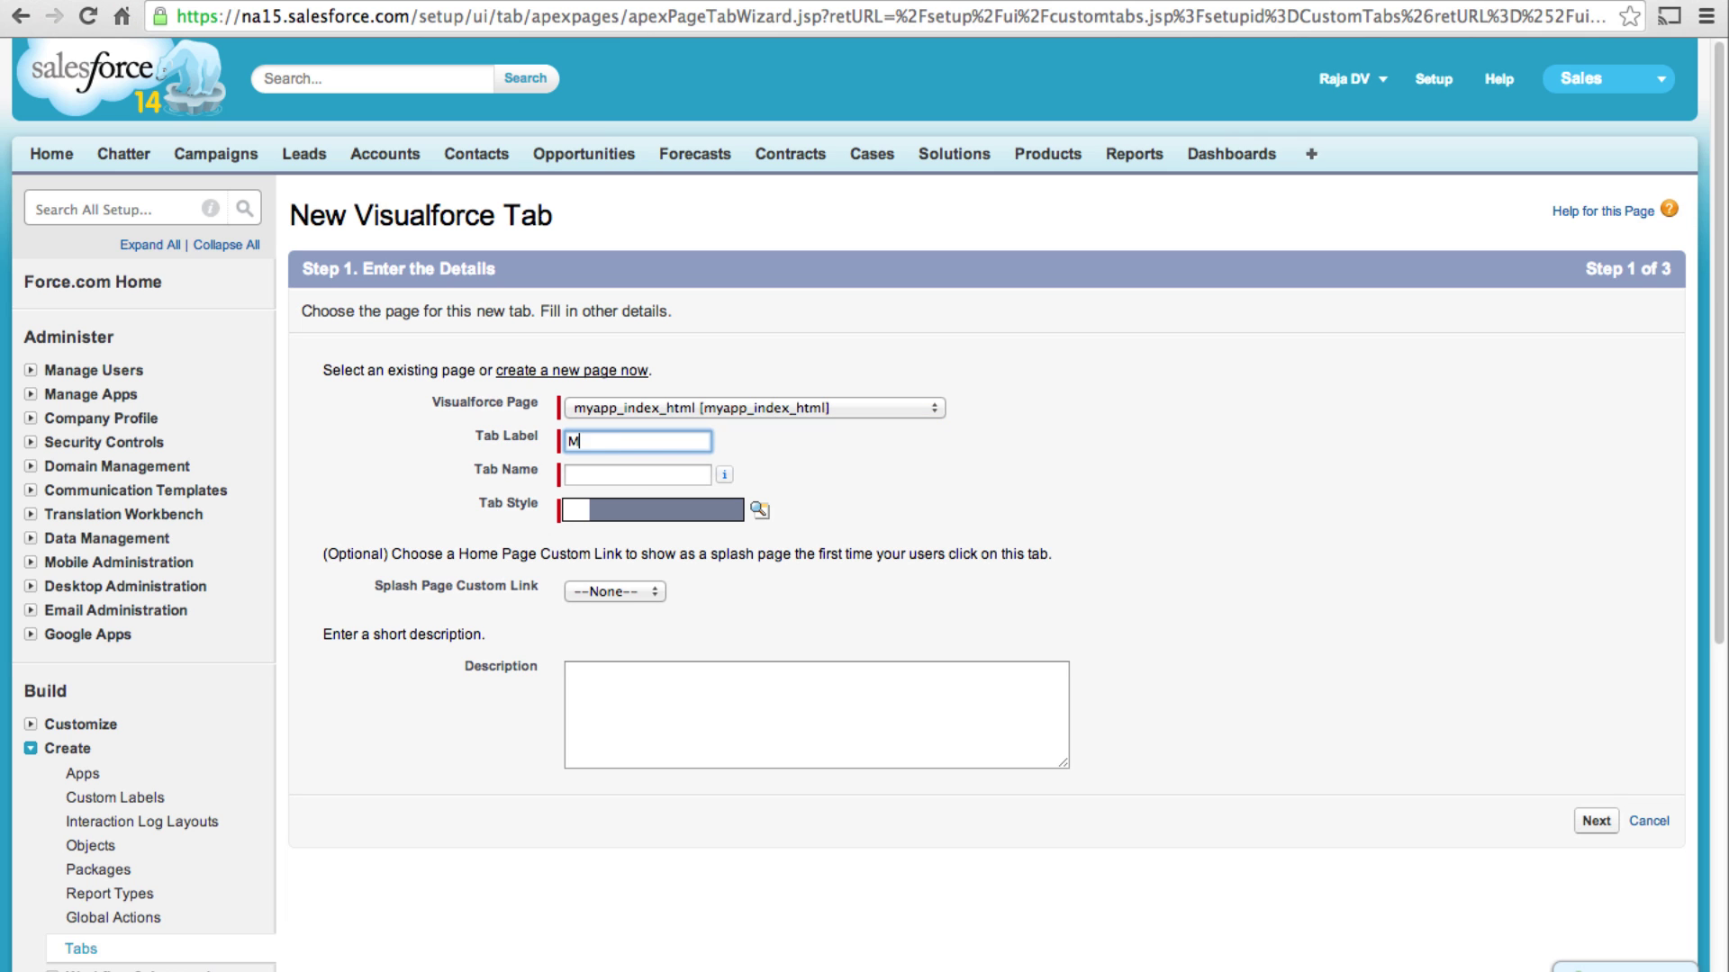
text(y App)
click(759, 510)
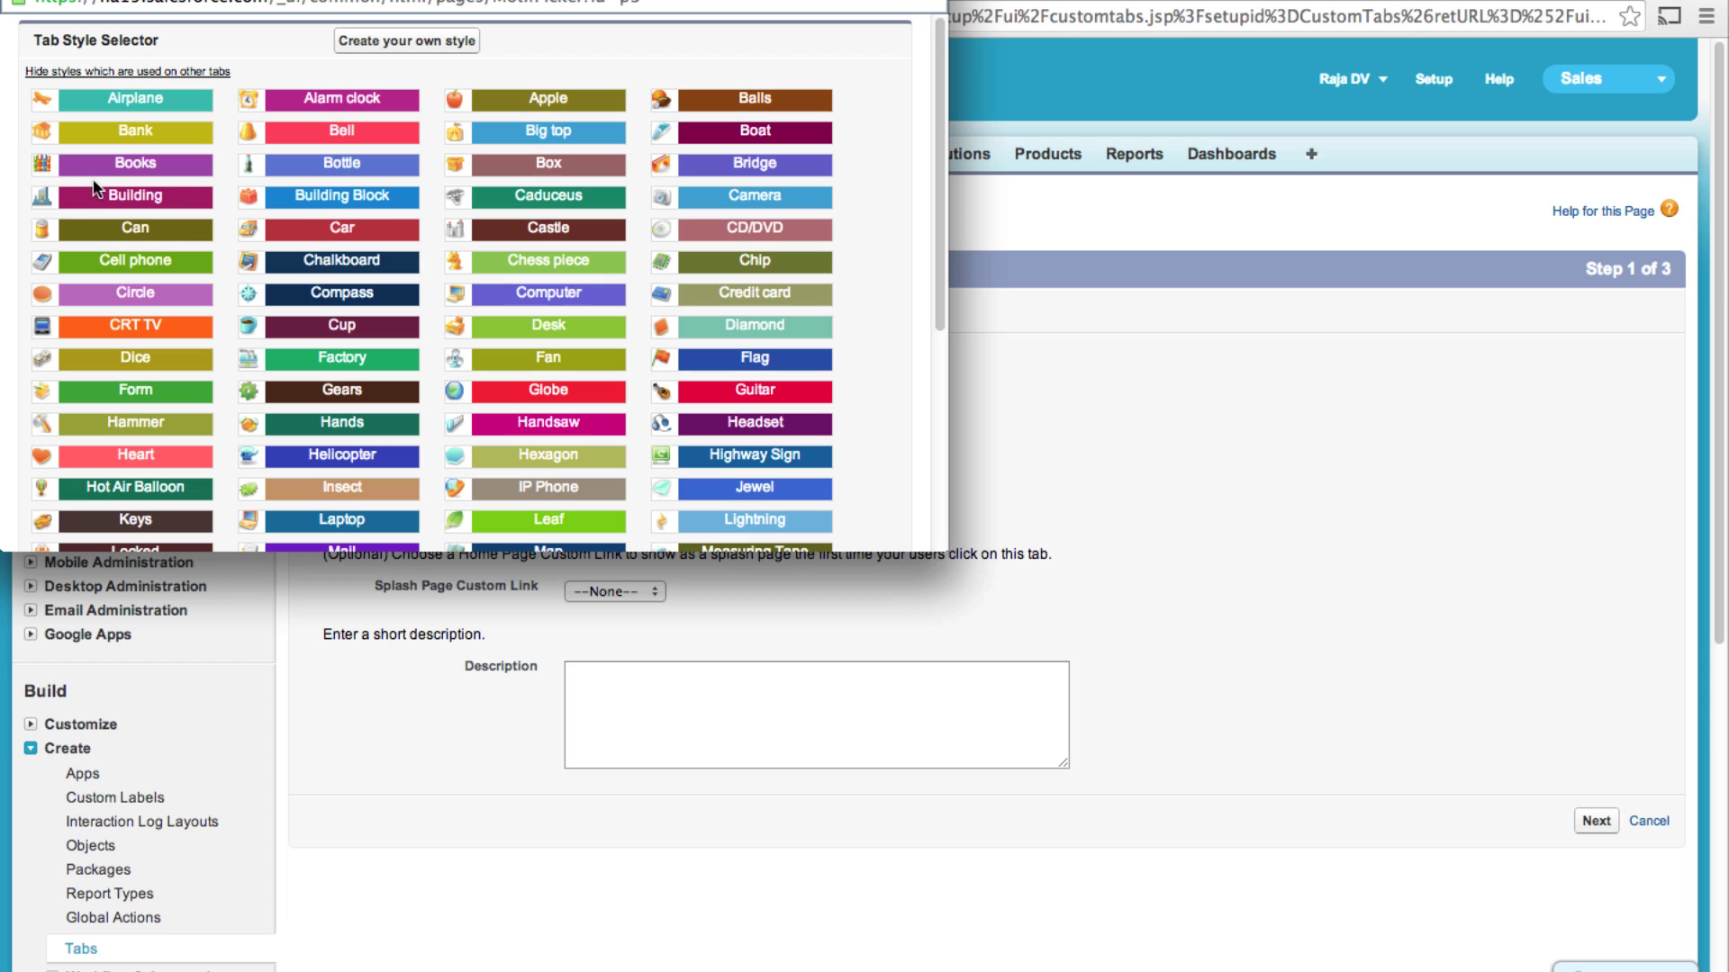
click(44, 162)
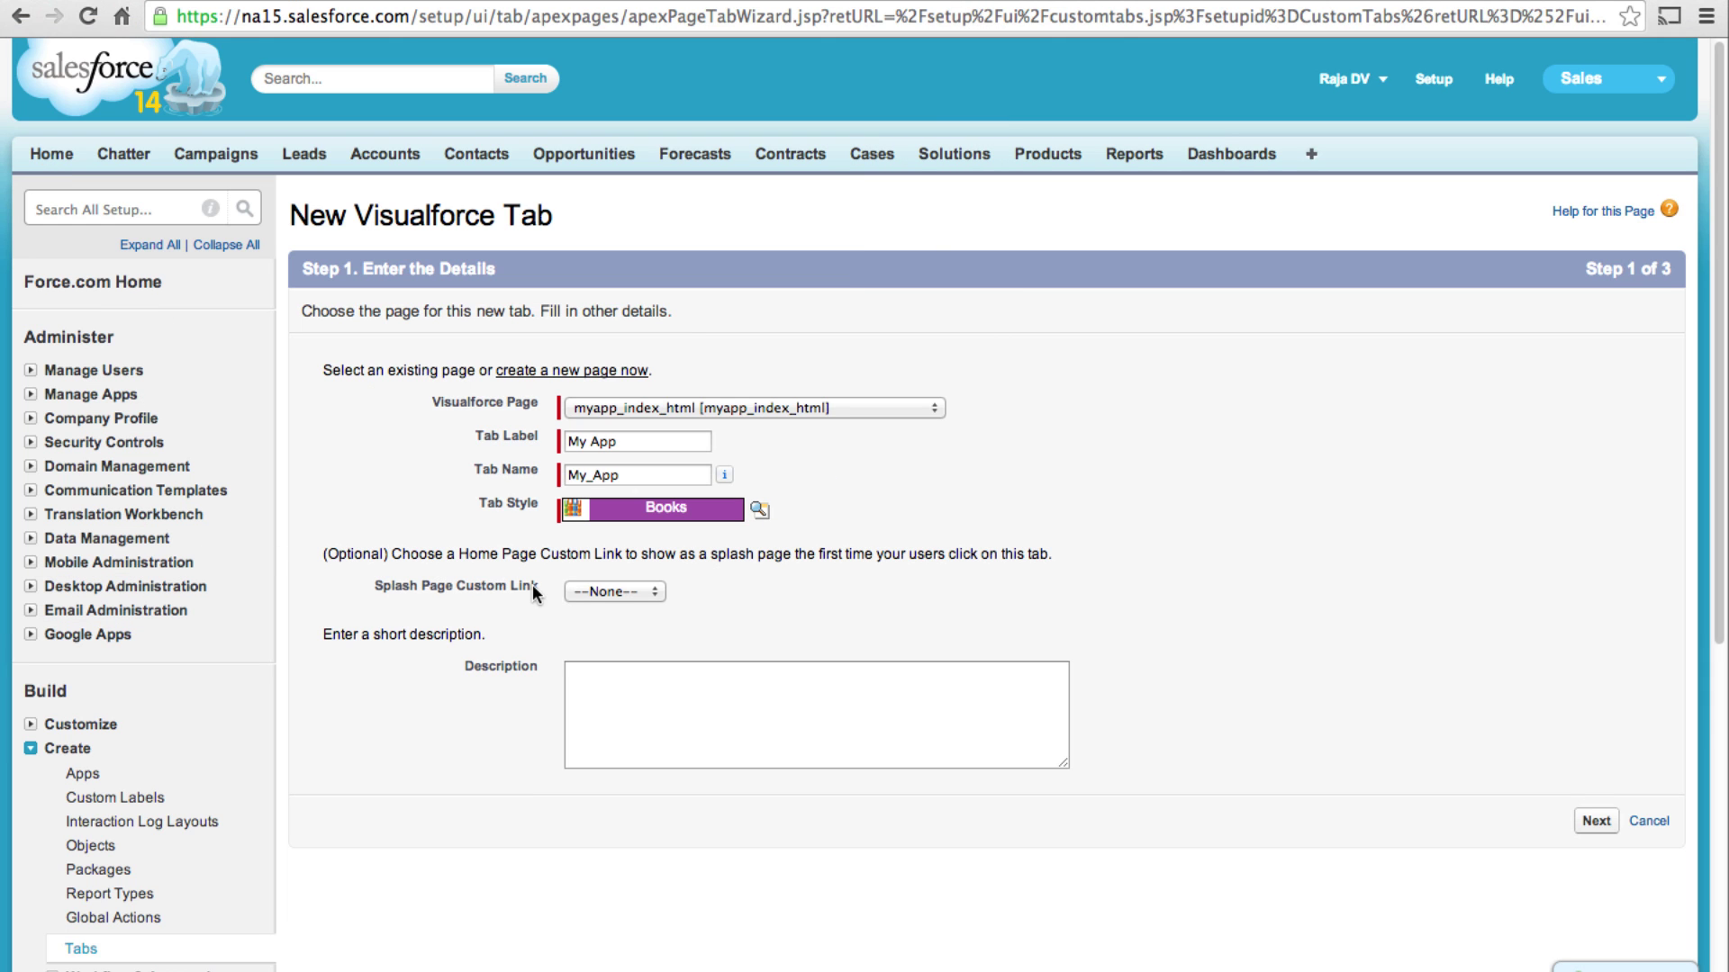
click(1600, 823)
scroll(1612, 865, down, 5)
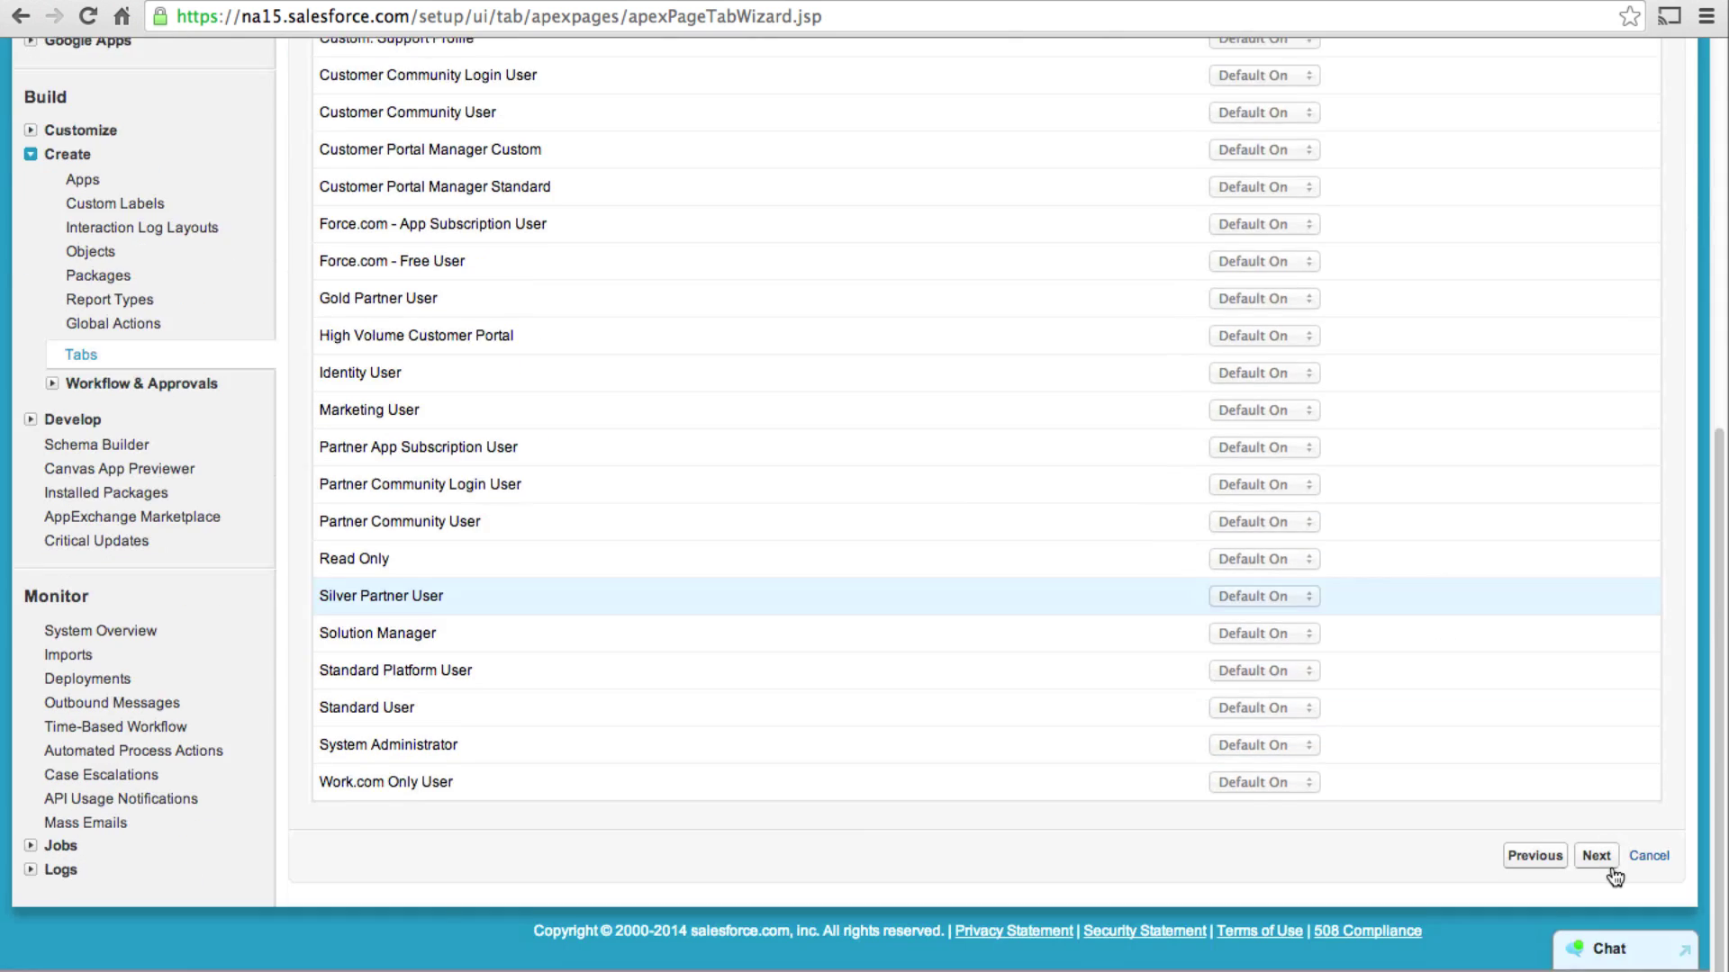
click(1602, 886)
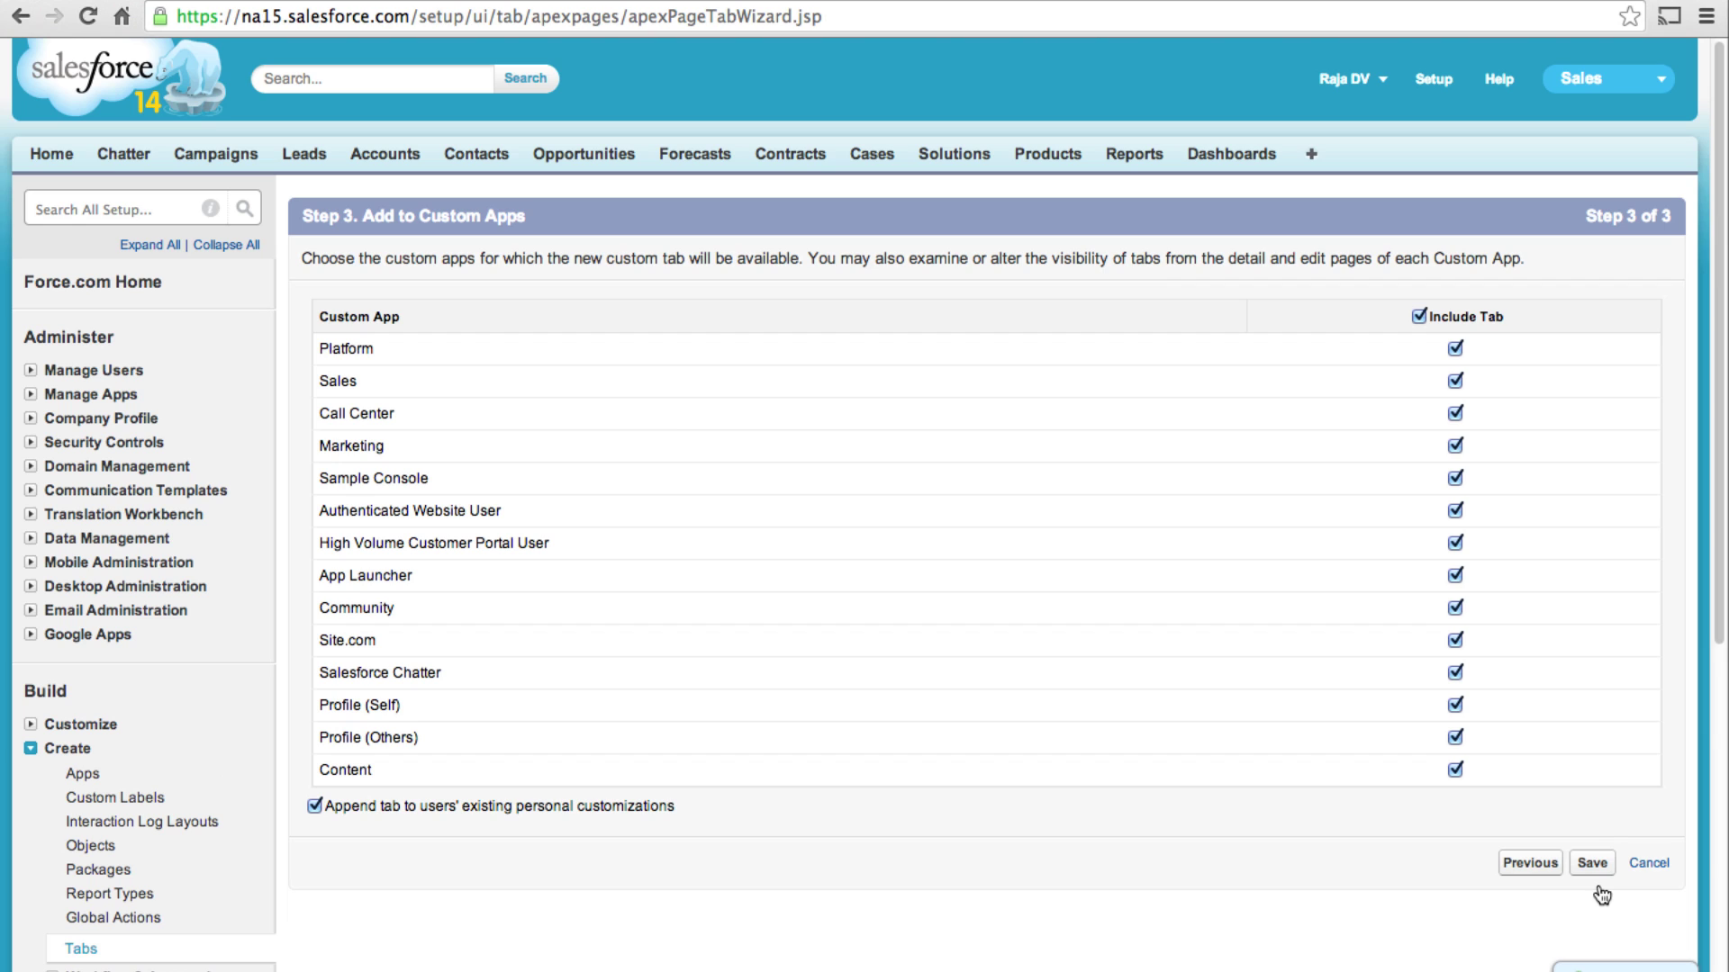
click(1591, 868)
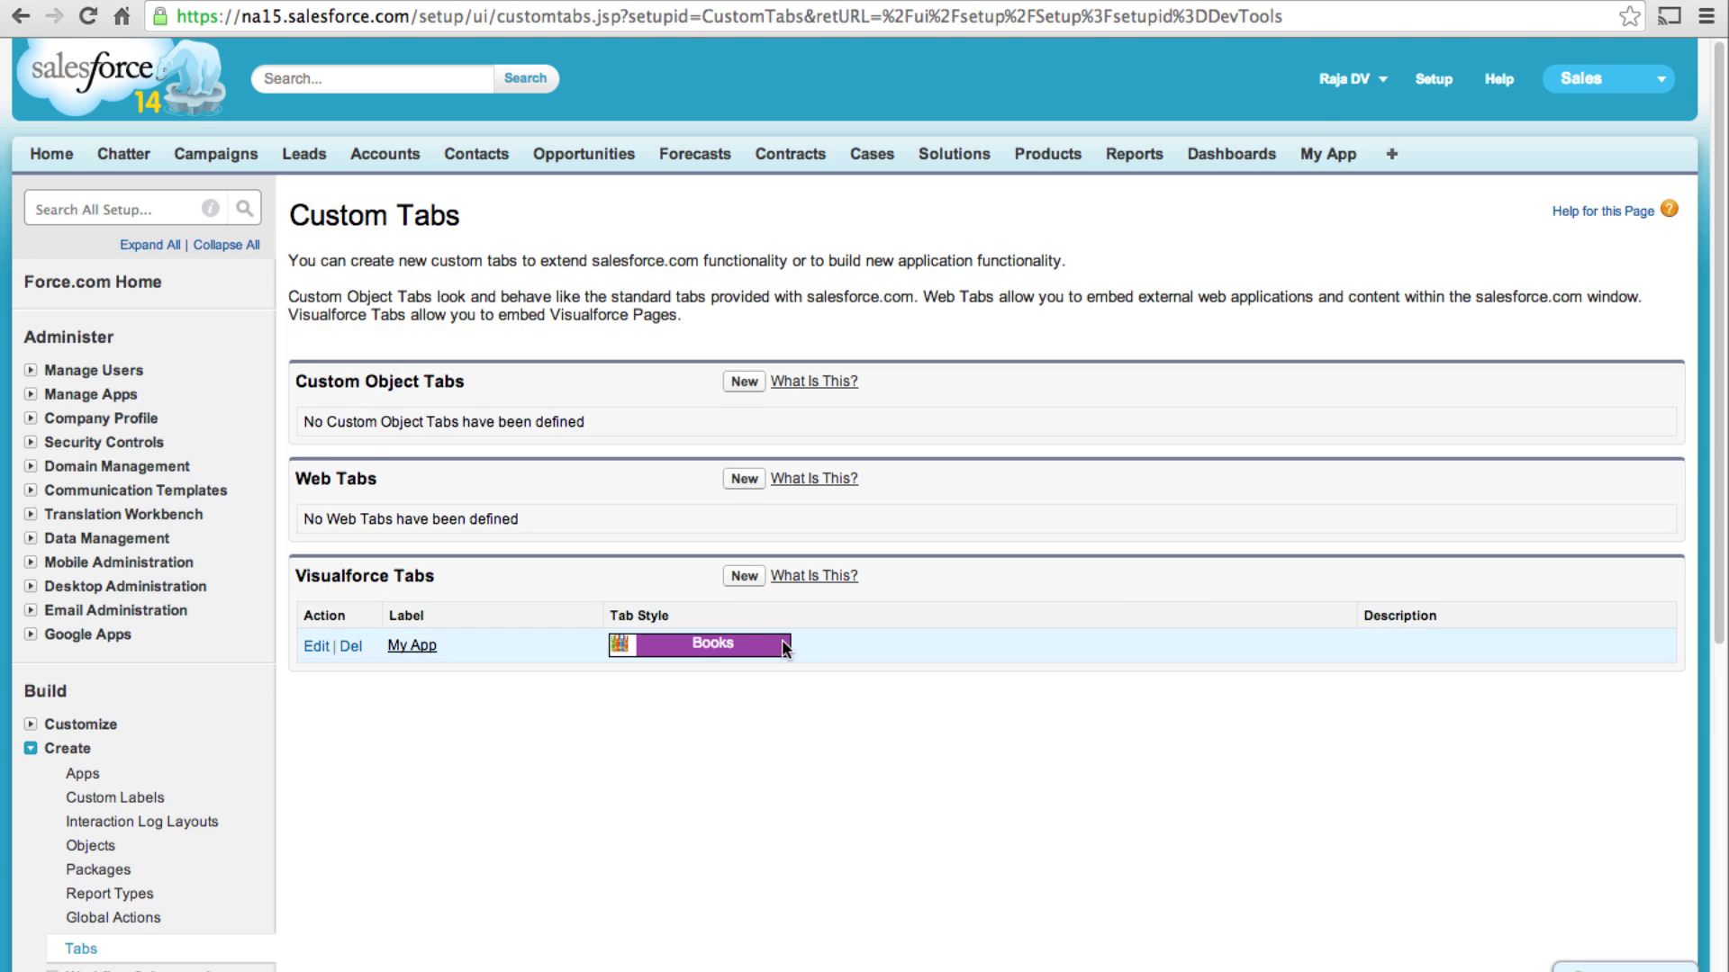
Add My App to the Salesforce1 Mobile Navigation menu and move it up to follow Feed
click(64, 212)
text(m)
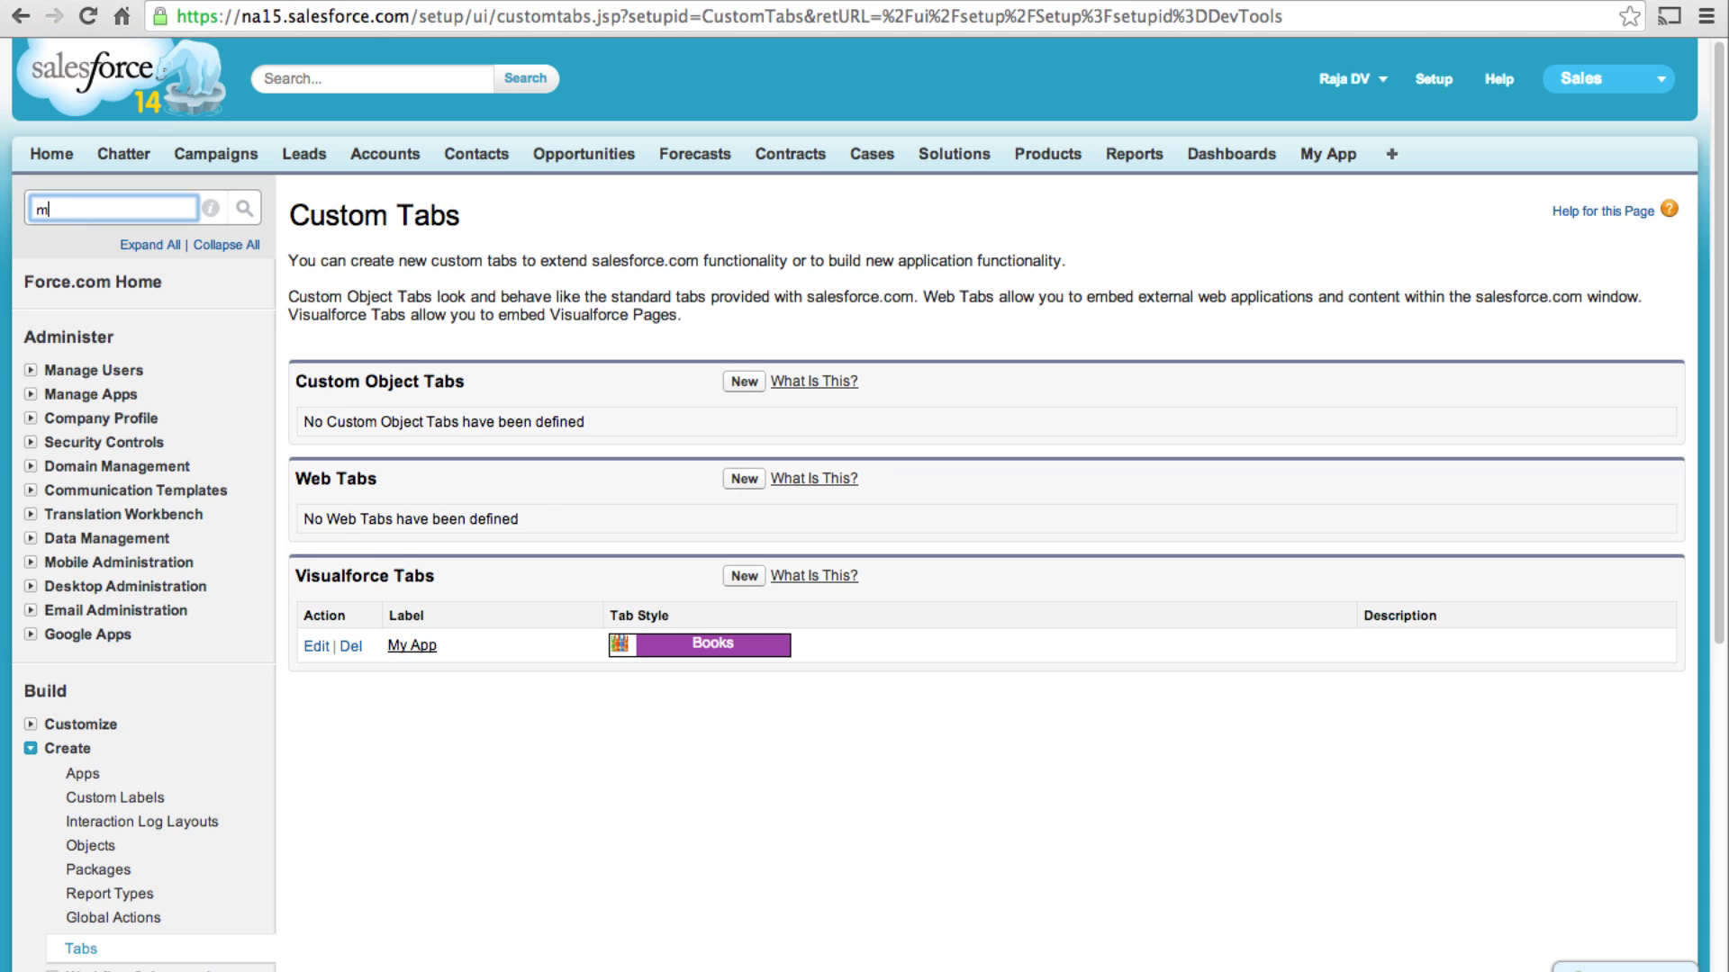
text(obi)
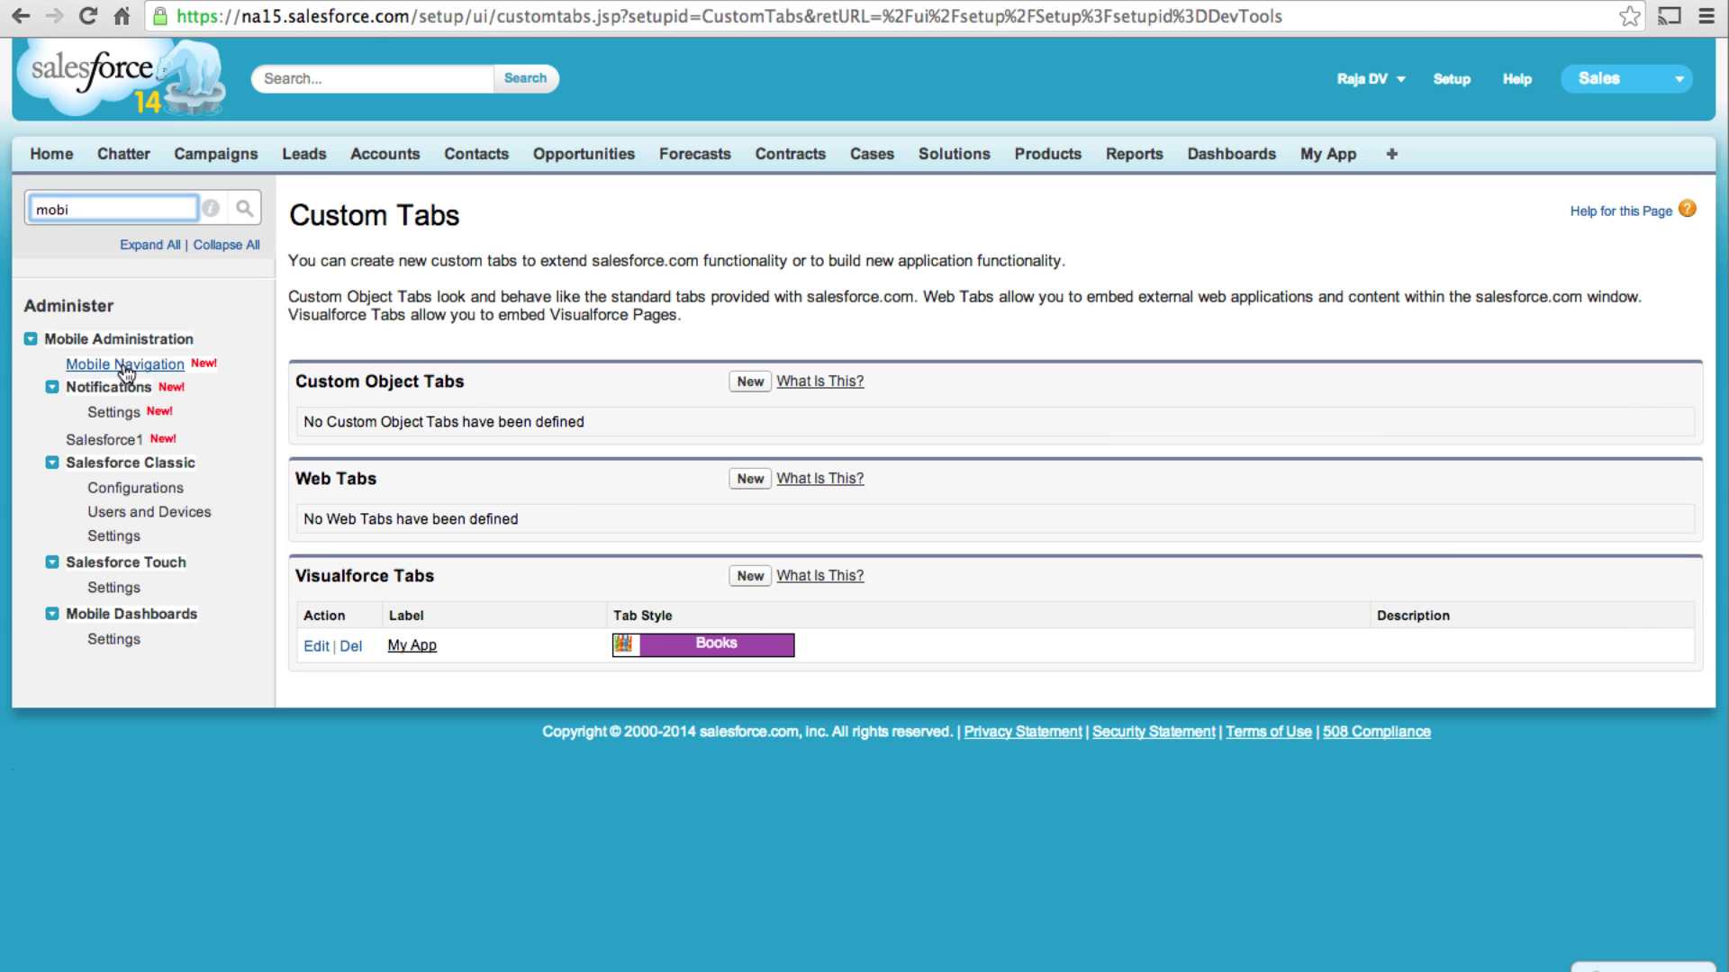
click(123, 366)
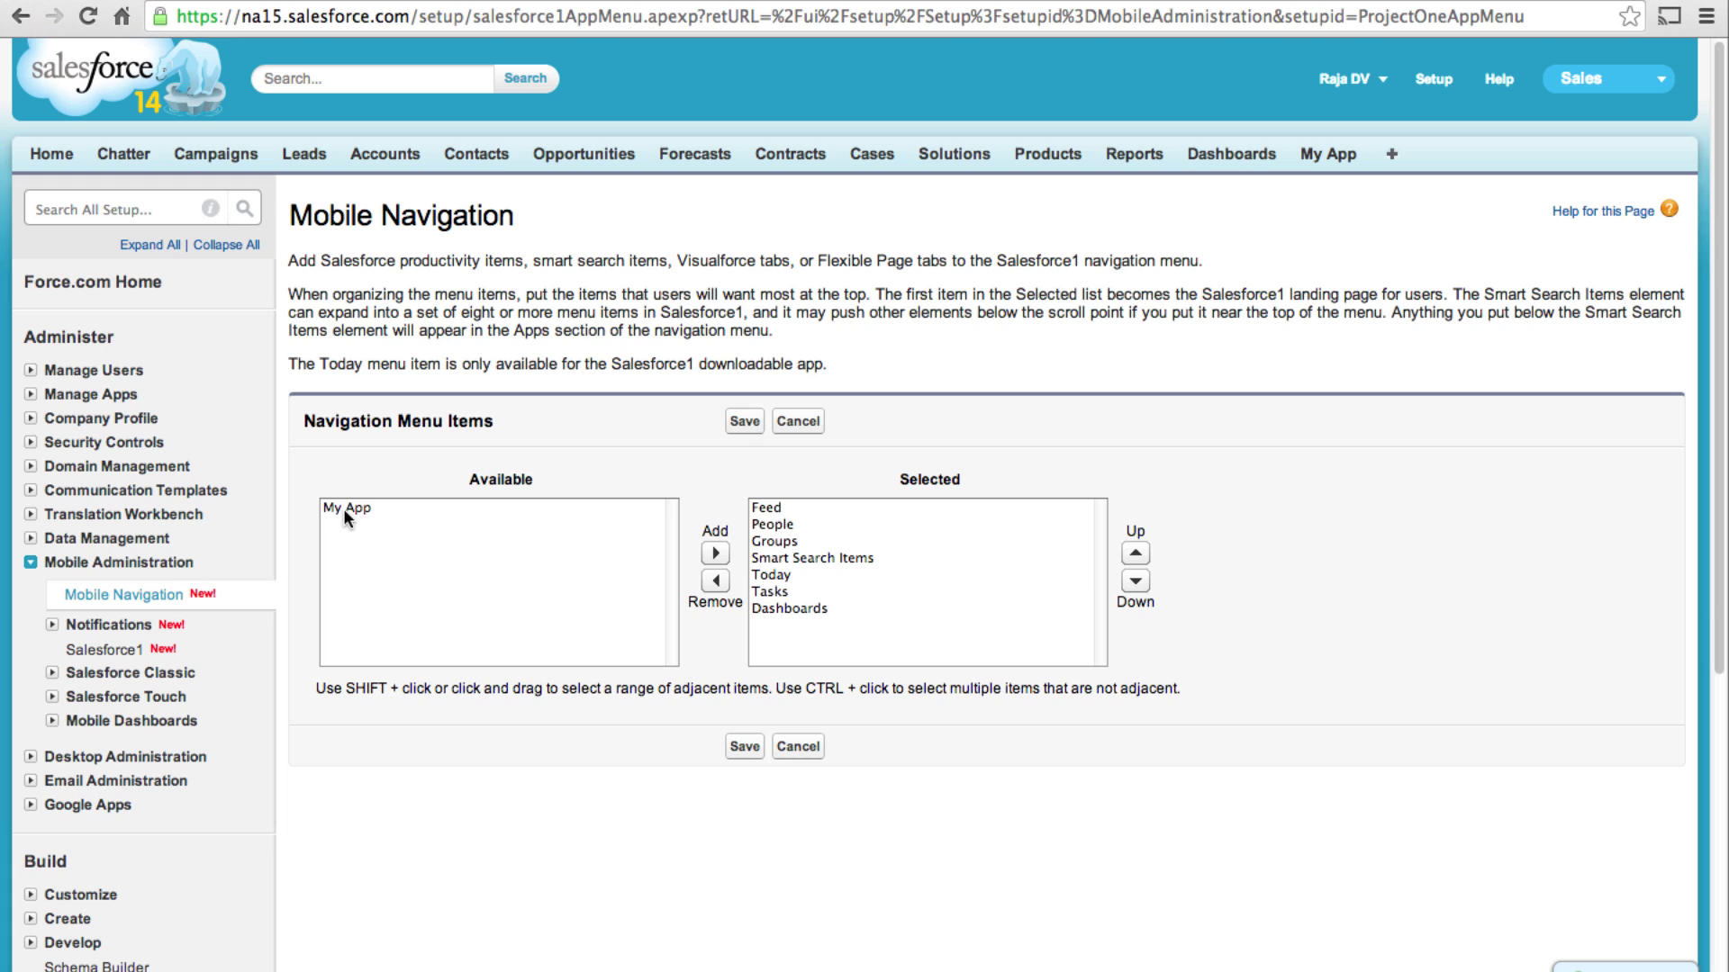
click(346, 510)
click(717, 552)
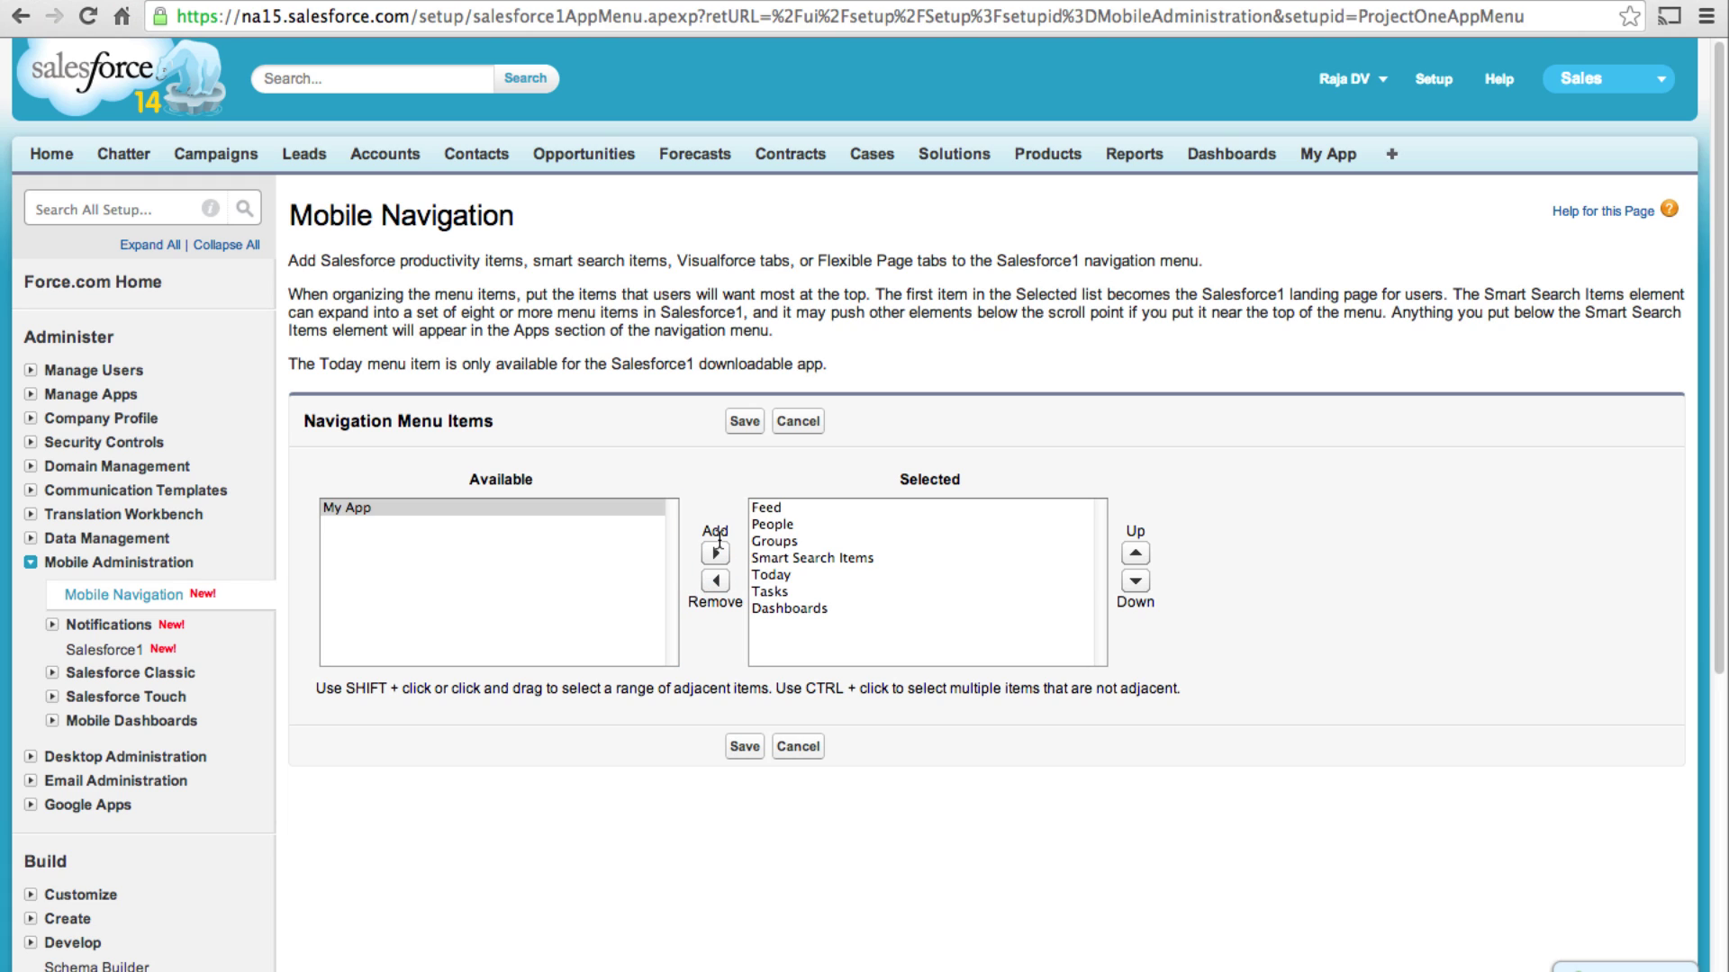
click(716, 551)
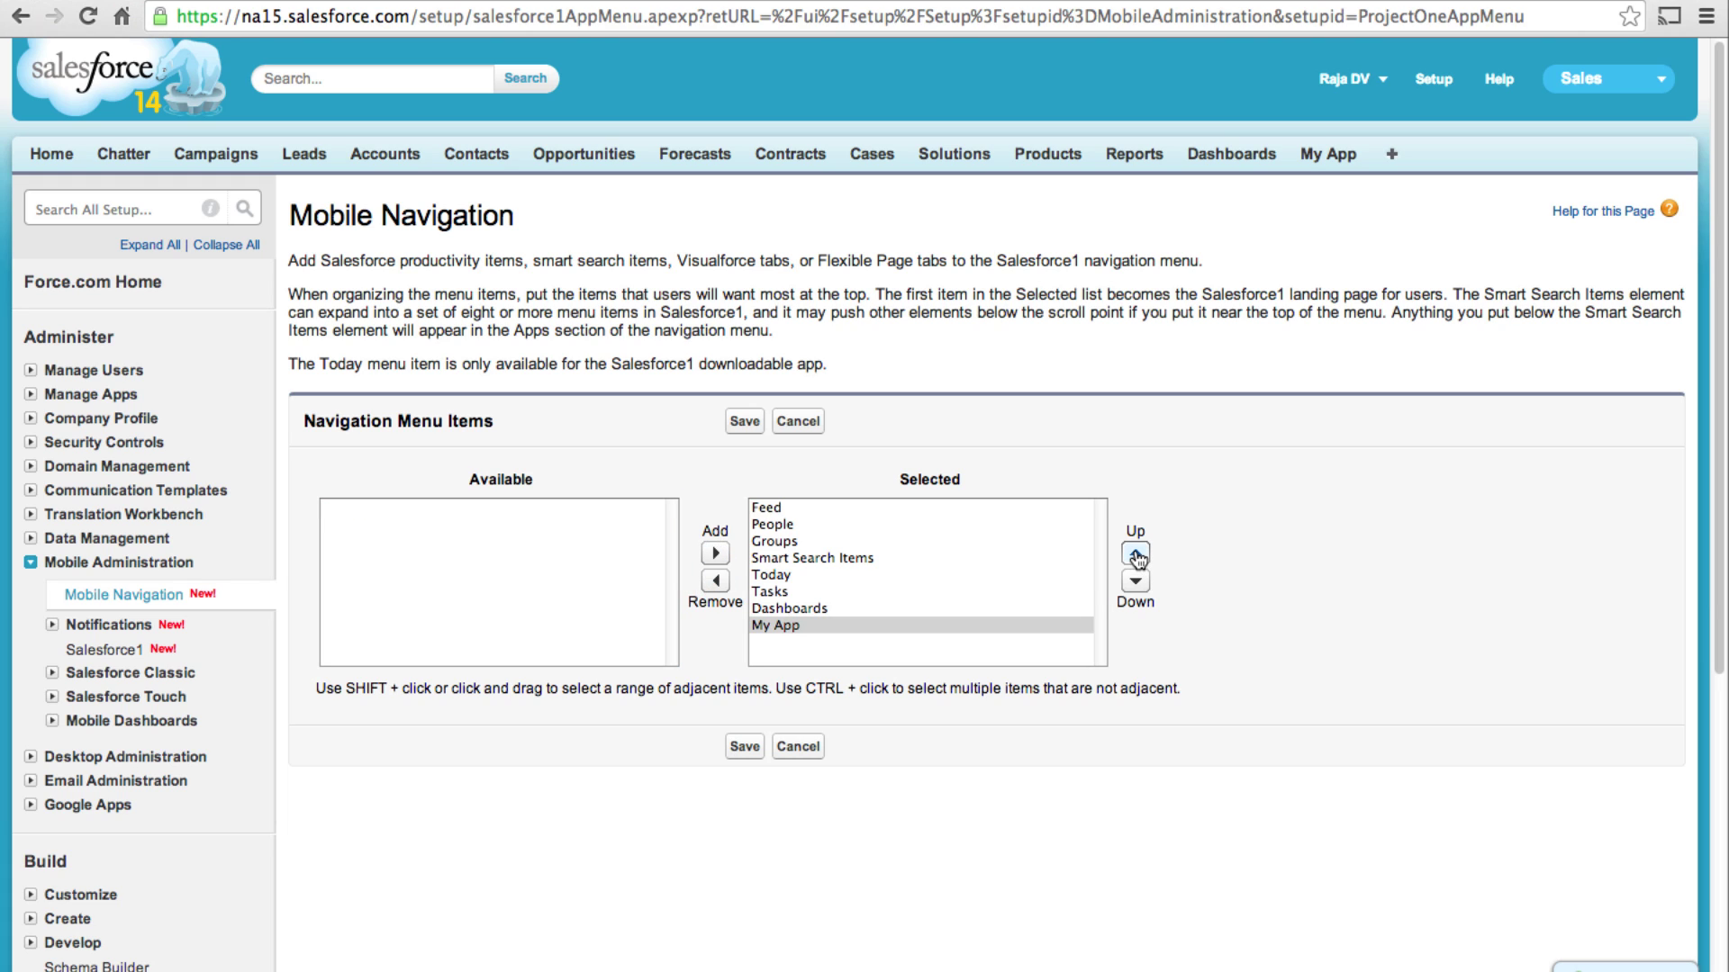
click(1137, 554)
click(1136, 553)
click(1136, 554)
click(1136, 555)
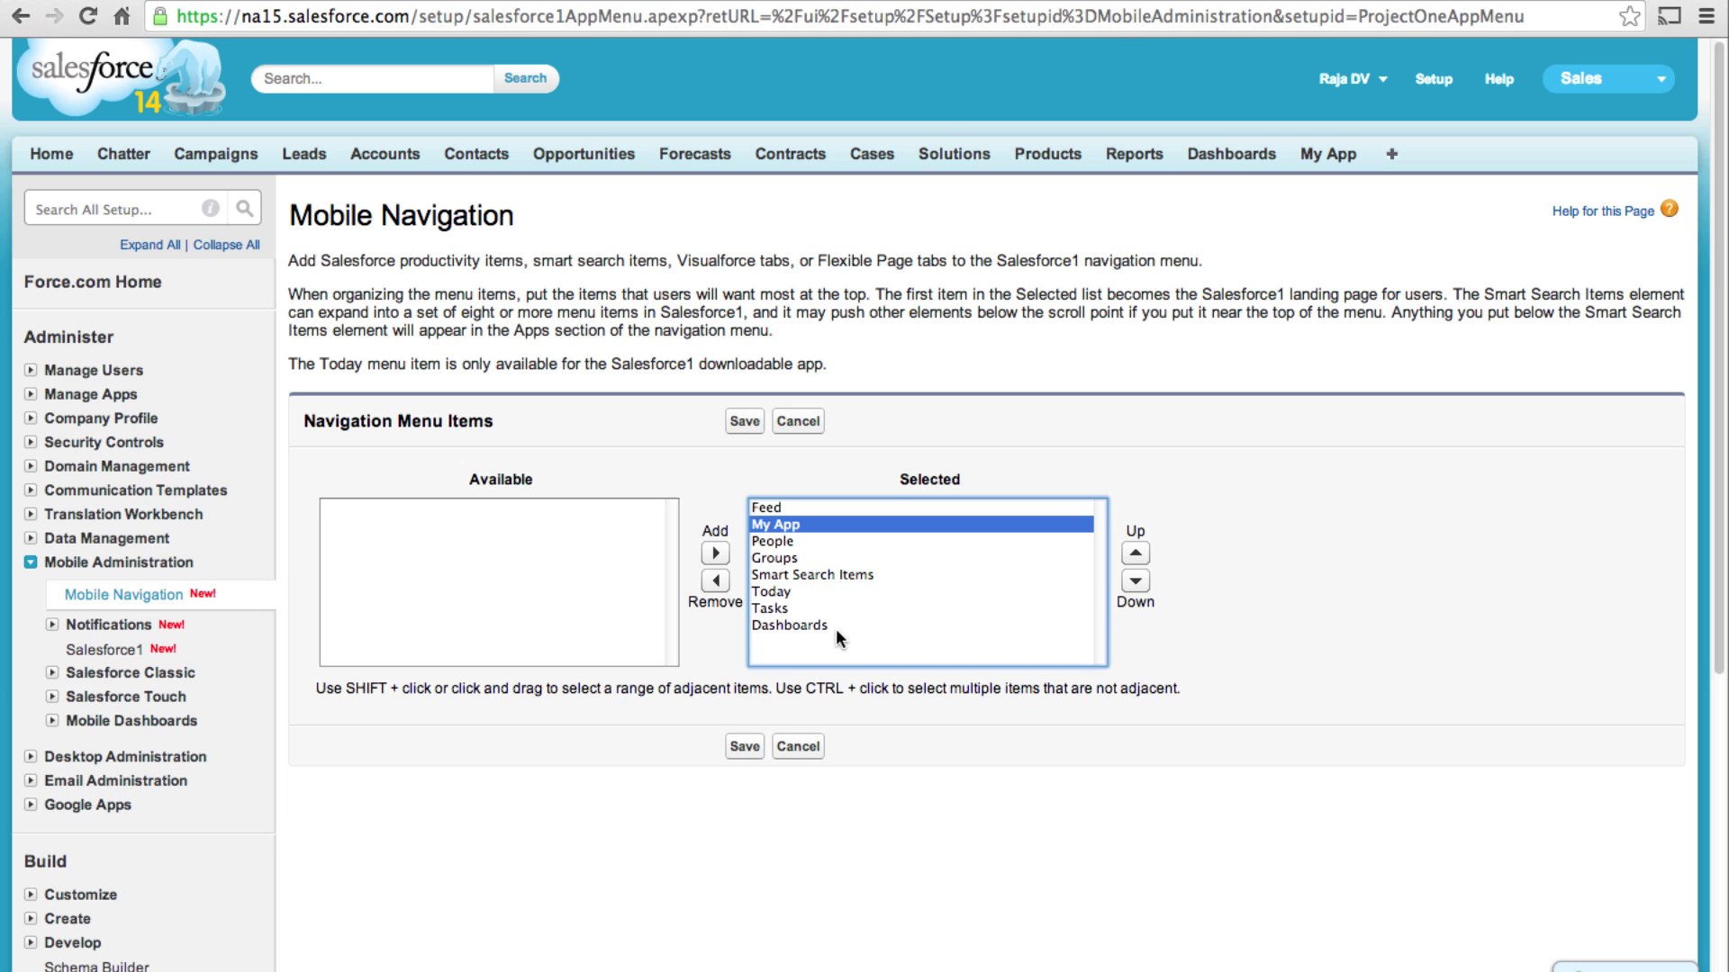
Save the navigation menu and load the Salesforce1 app at one/one.app
click(737, 748)
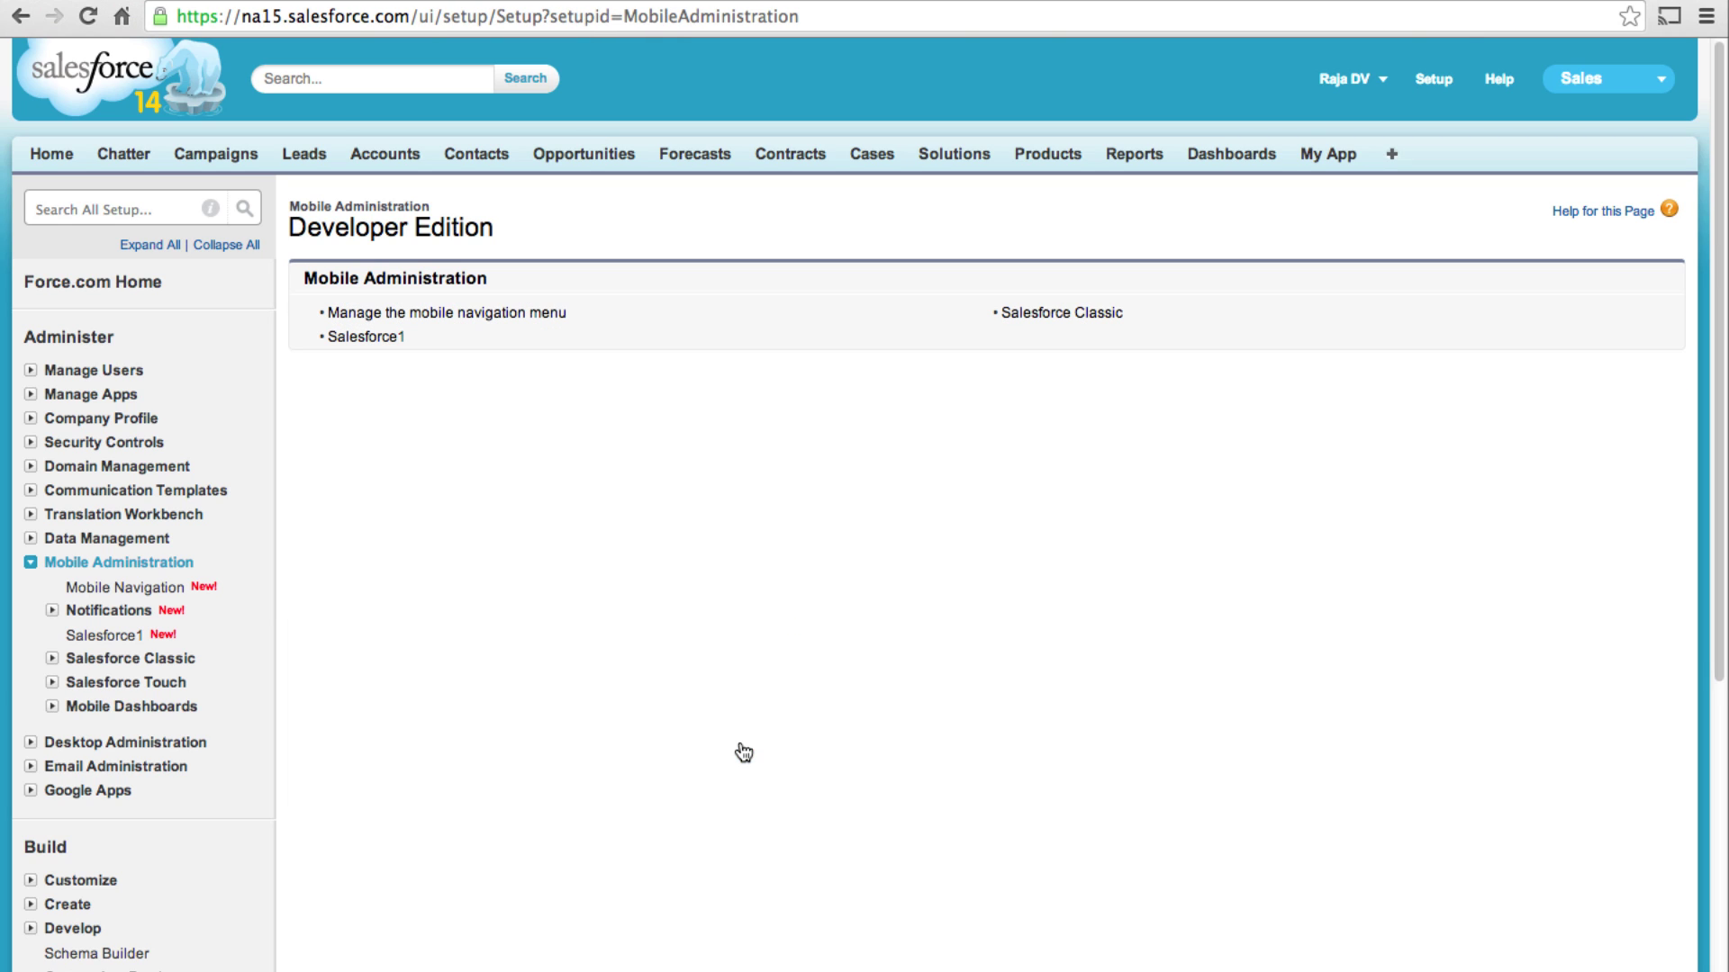
drag(416, 17, 1048, 9)
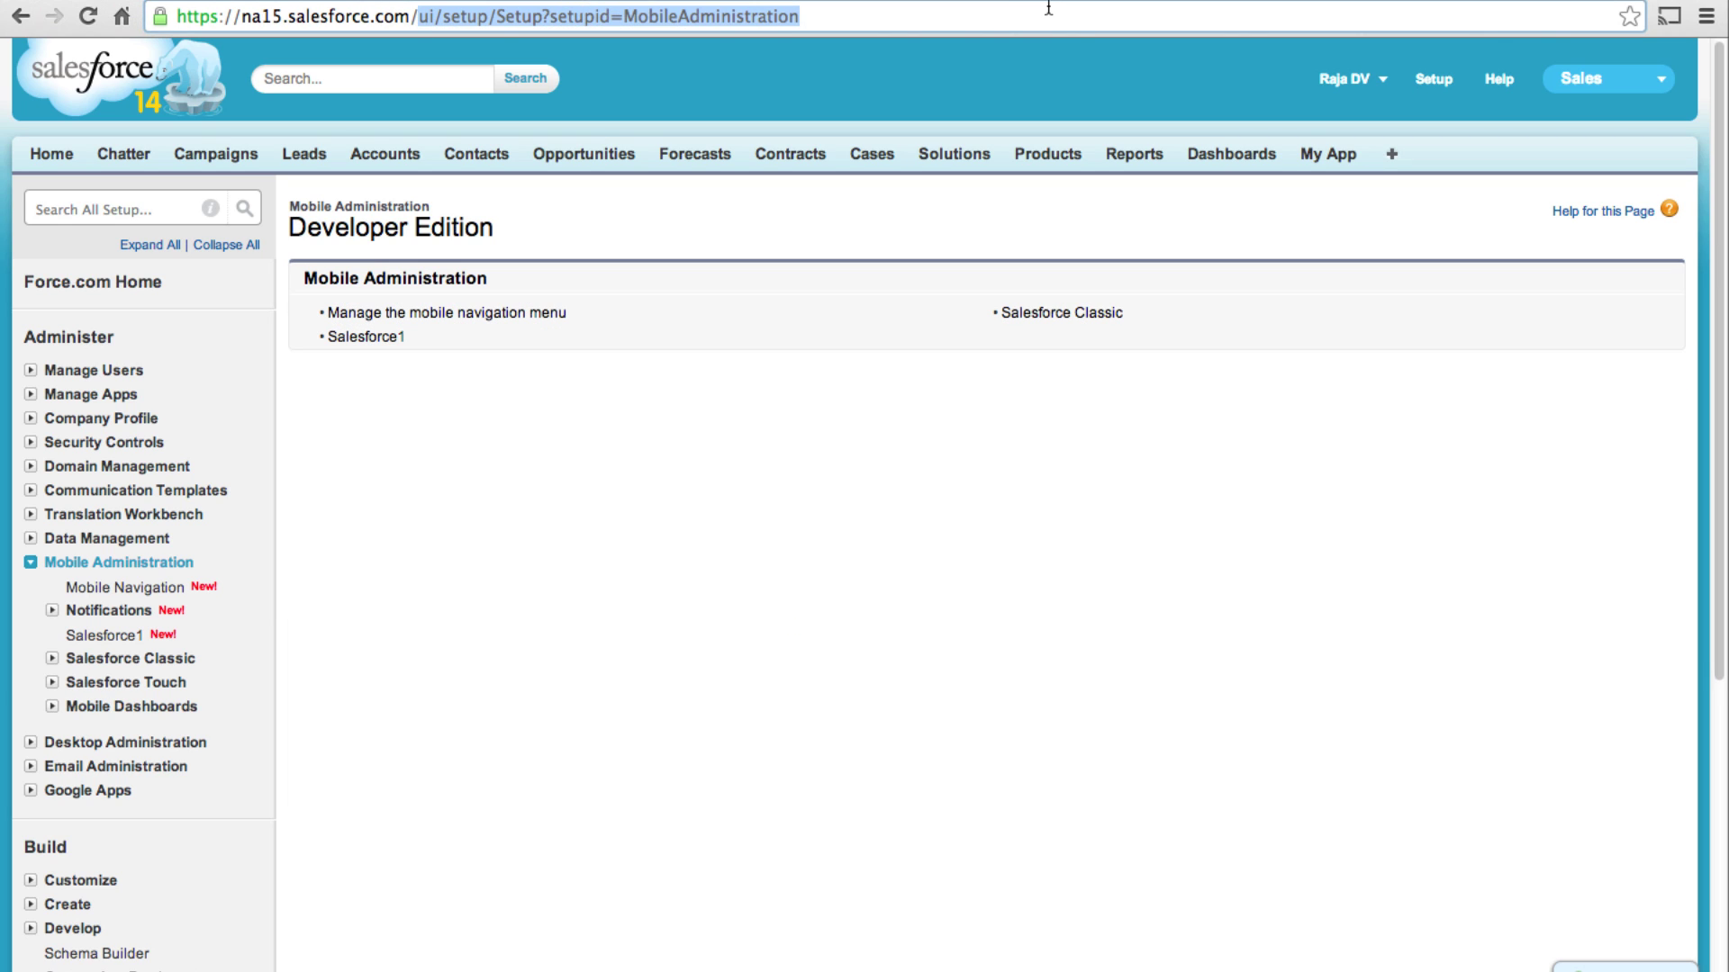
key(BackSpace)
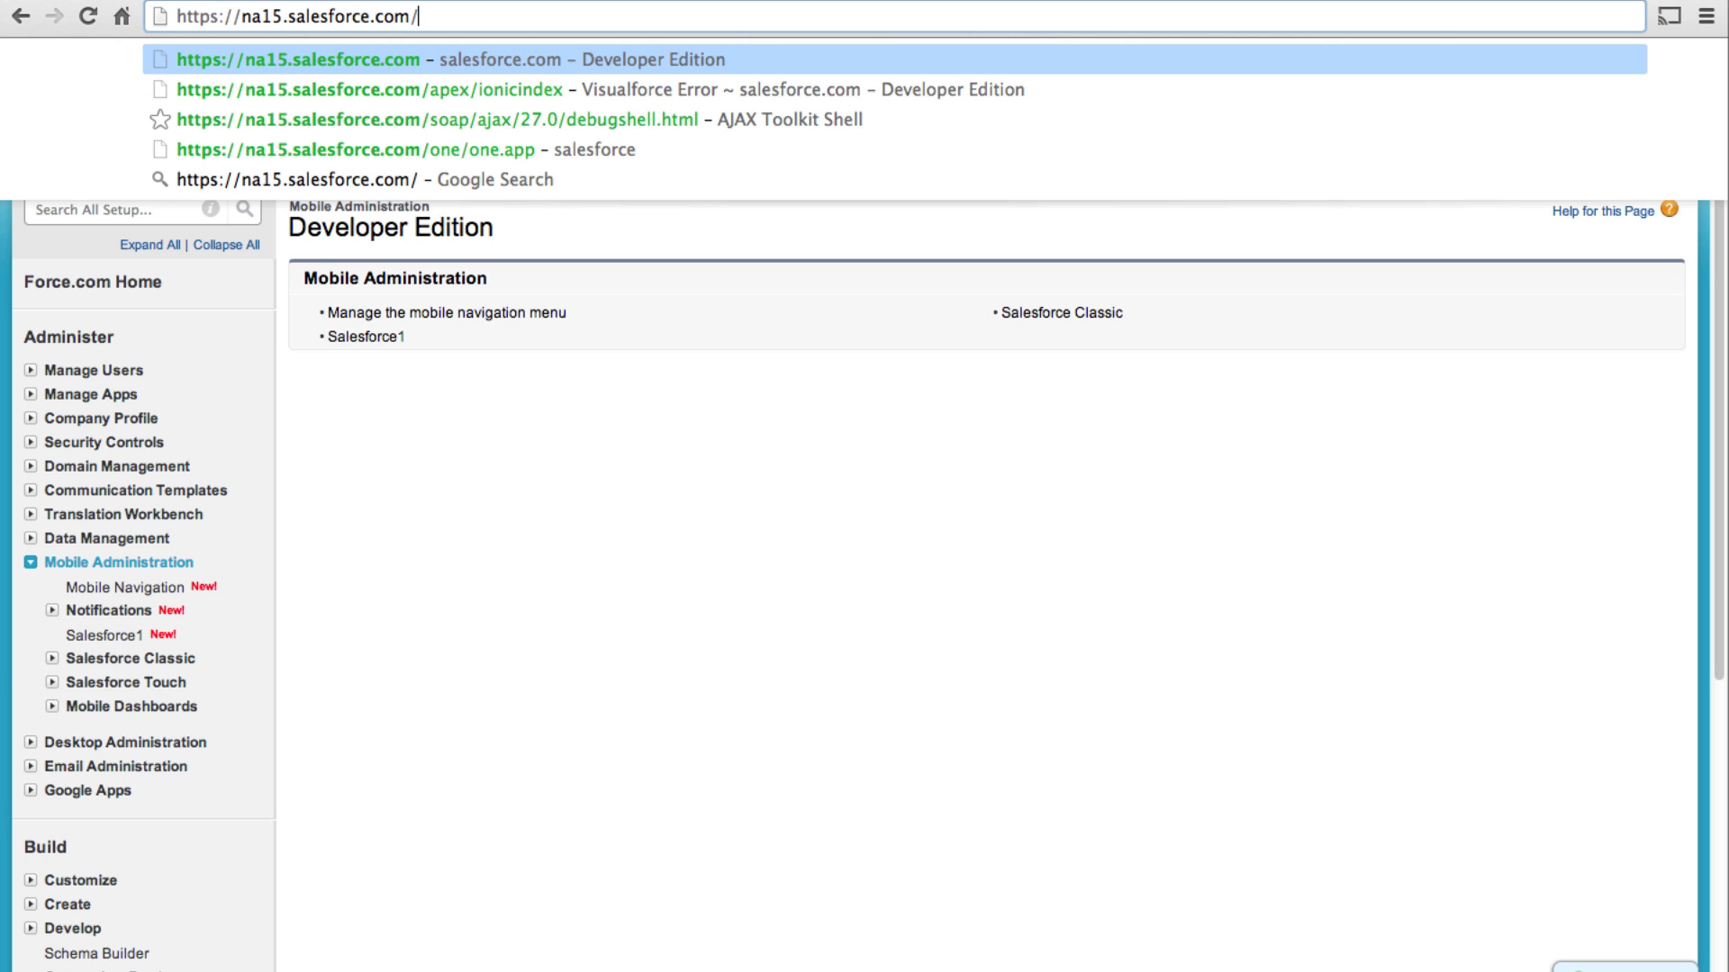
text(one/)
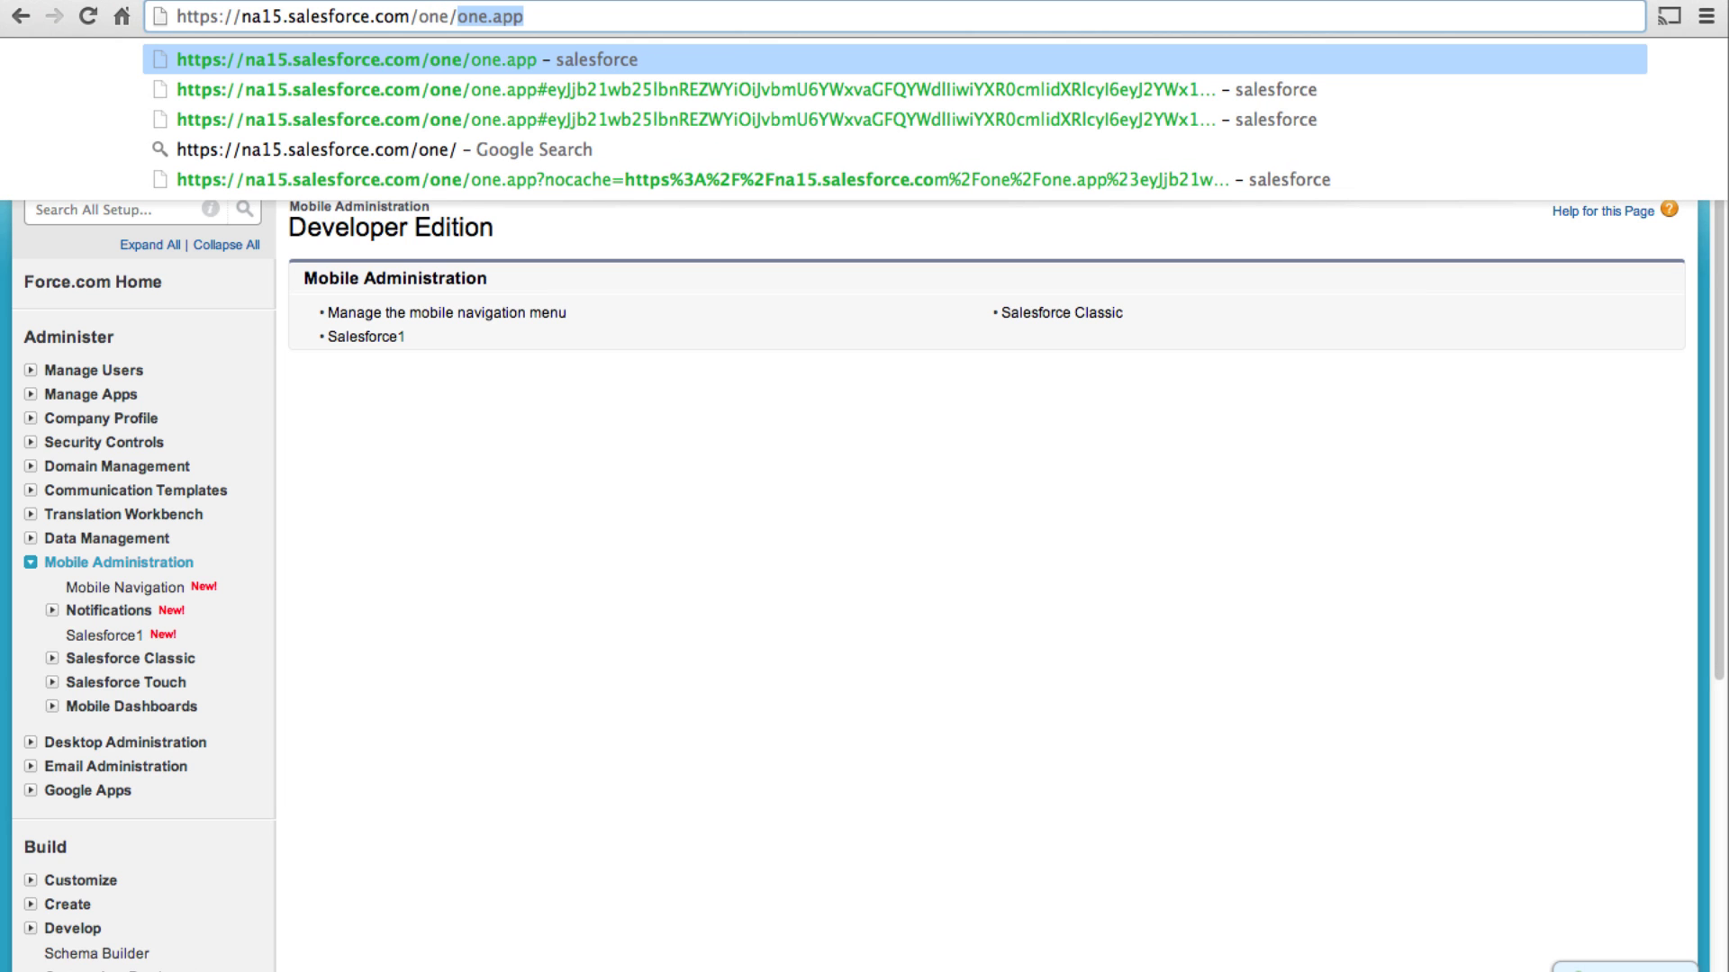
text(one.app)
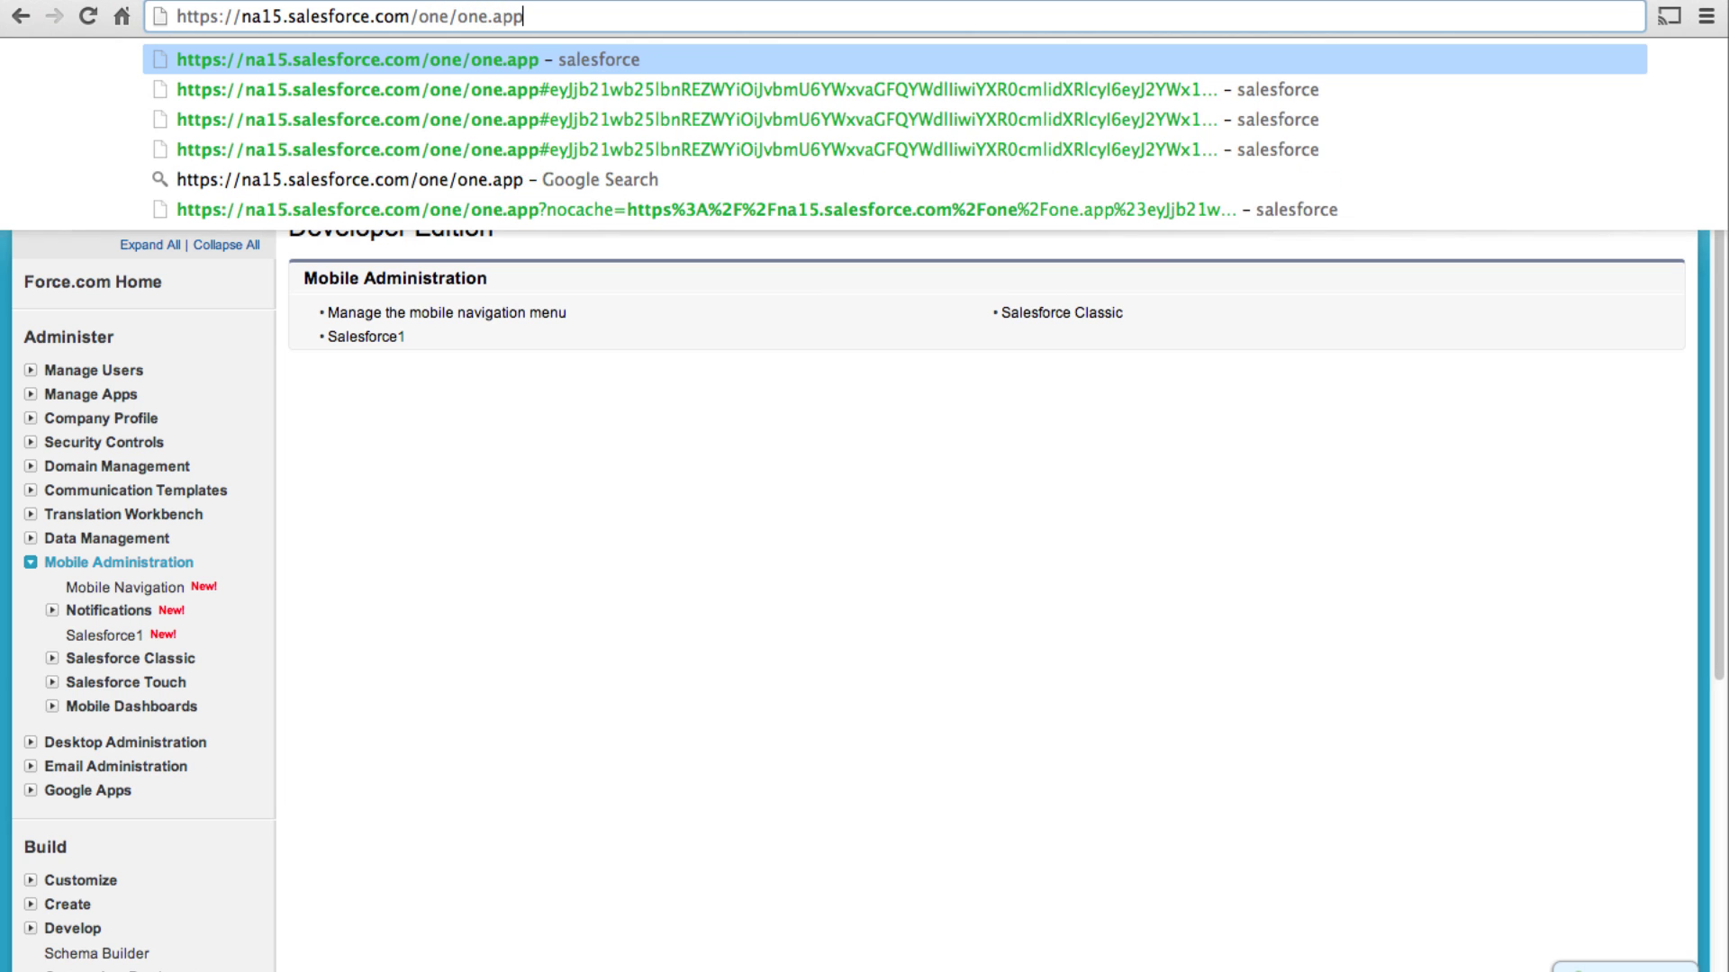
key(Return)
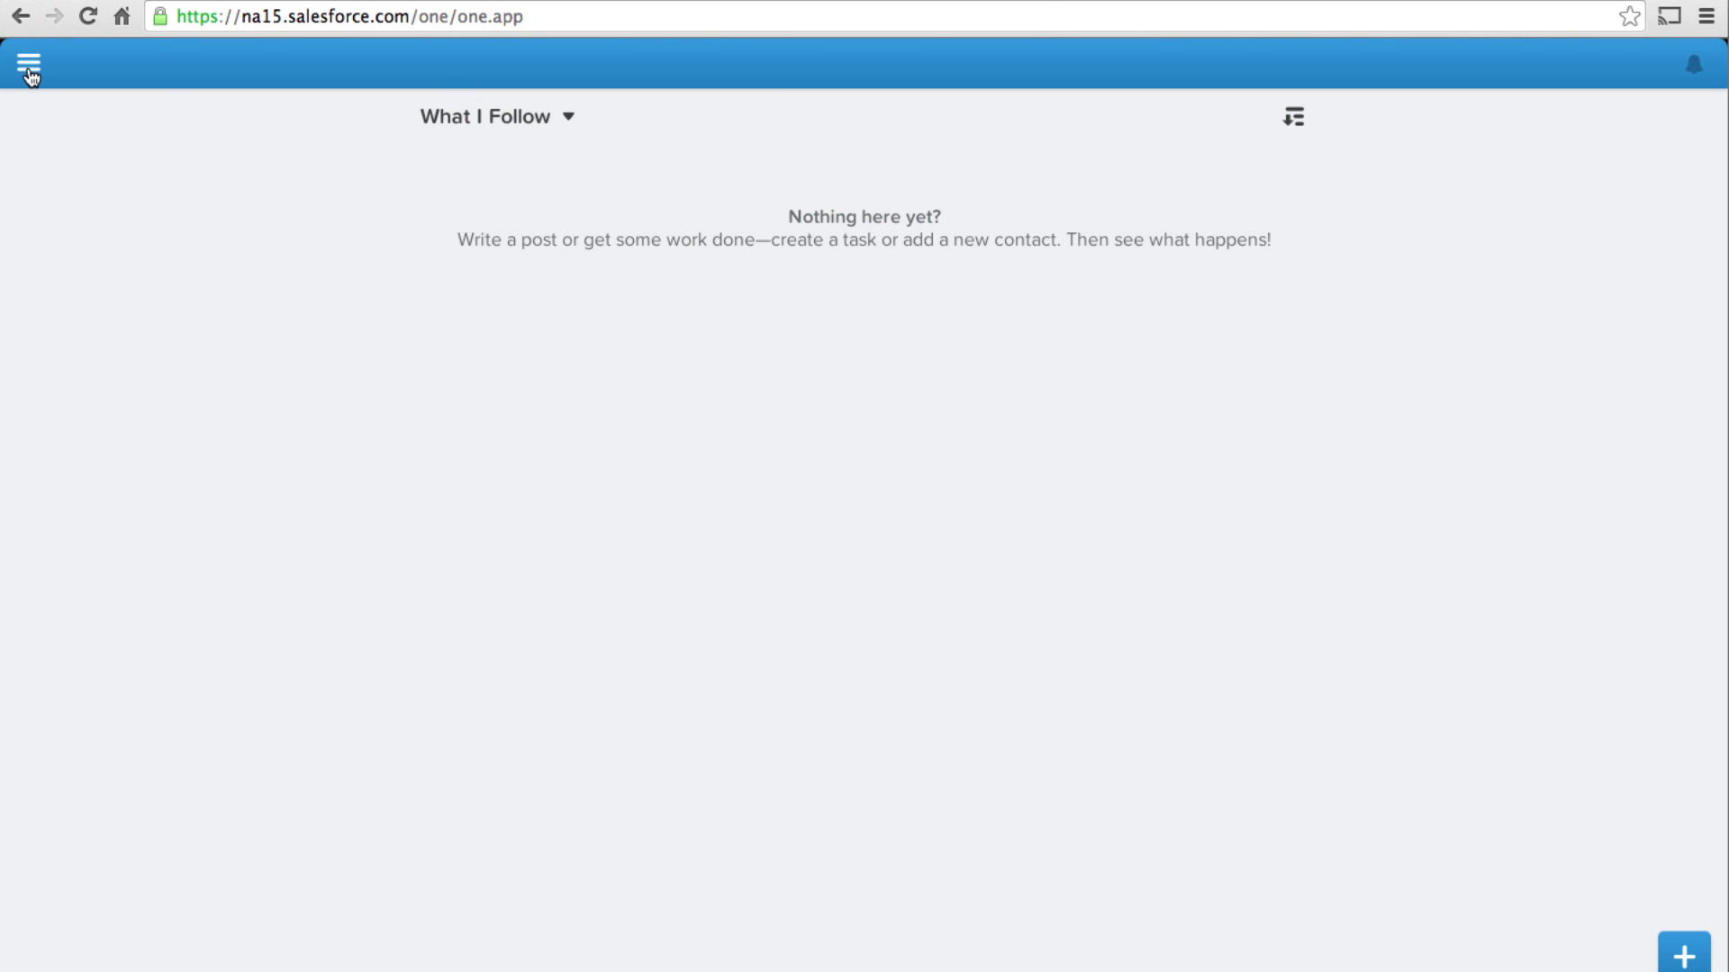
Open My App from the Salesforce1 menu, view Rose Gonzalez's details, then reopen the menu
click(27, 65)
click(78, 197)
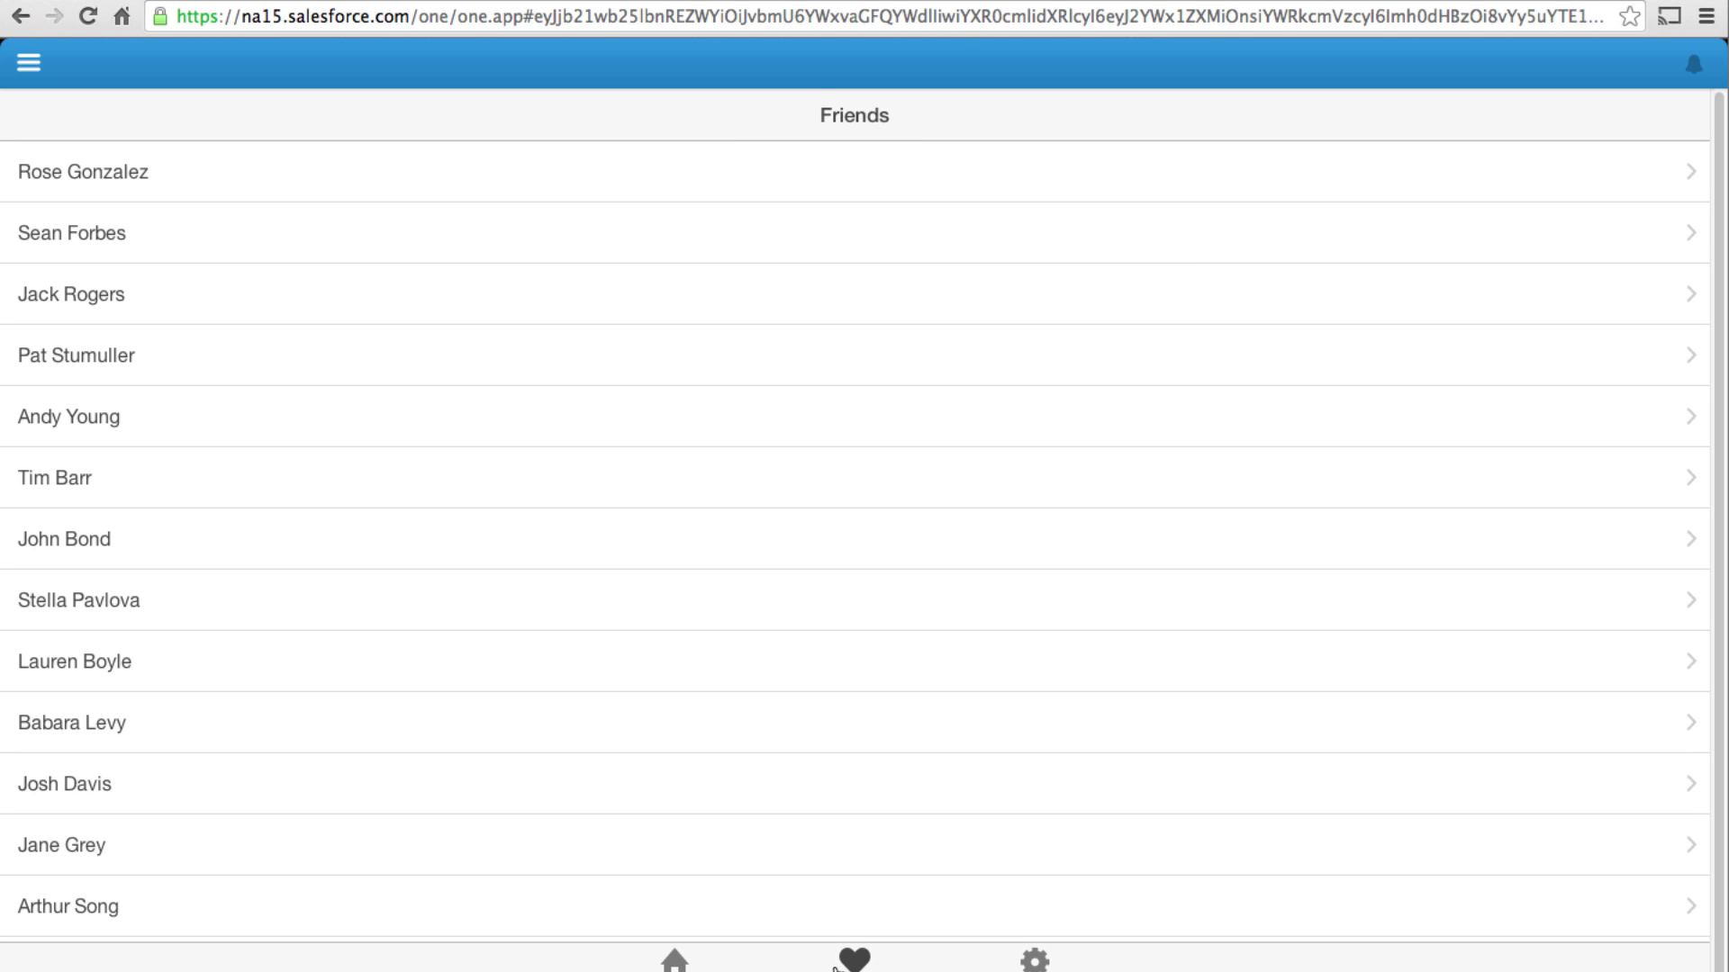
click(140, 170)
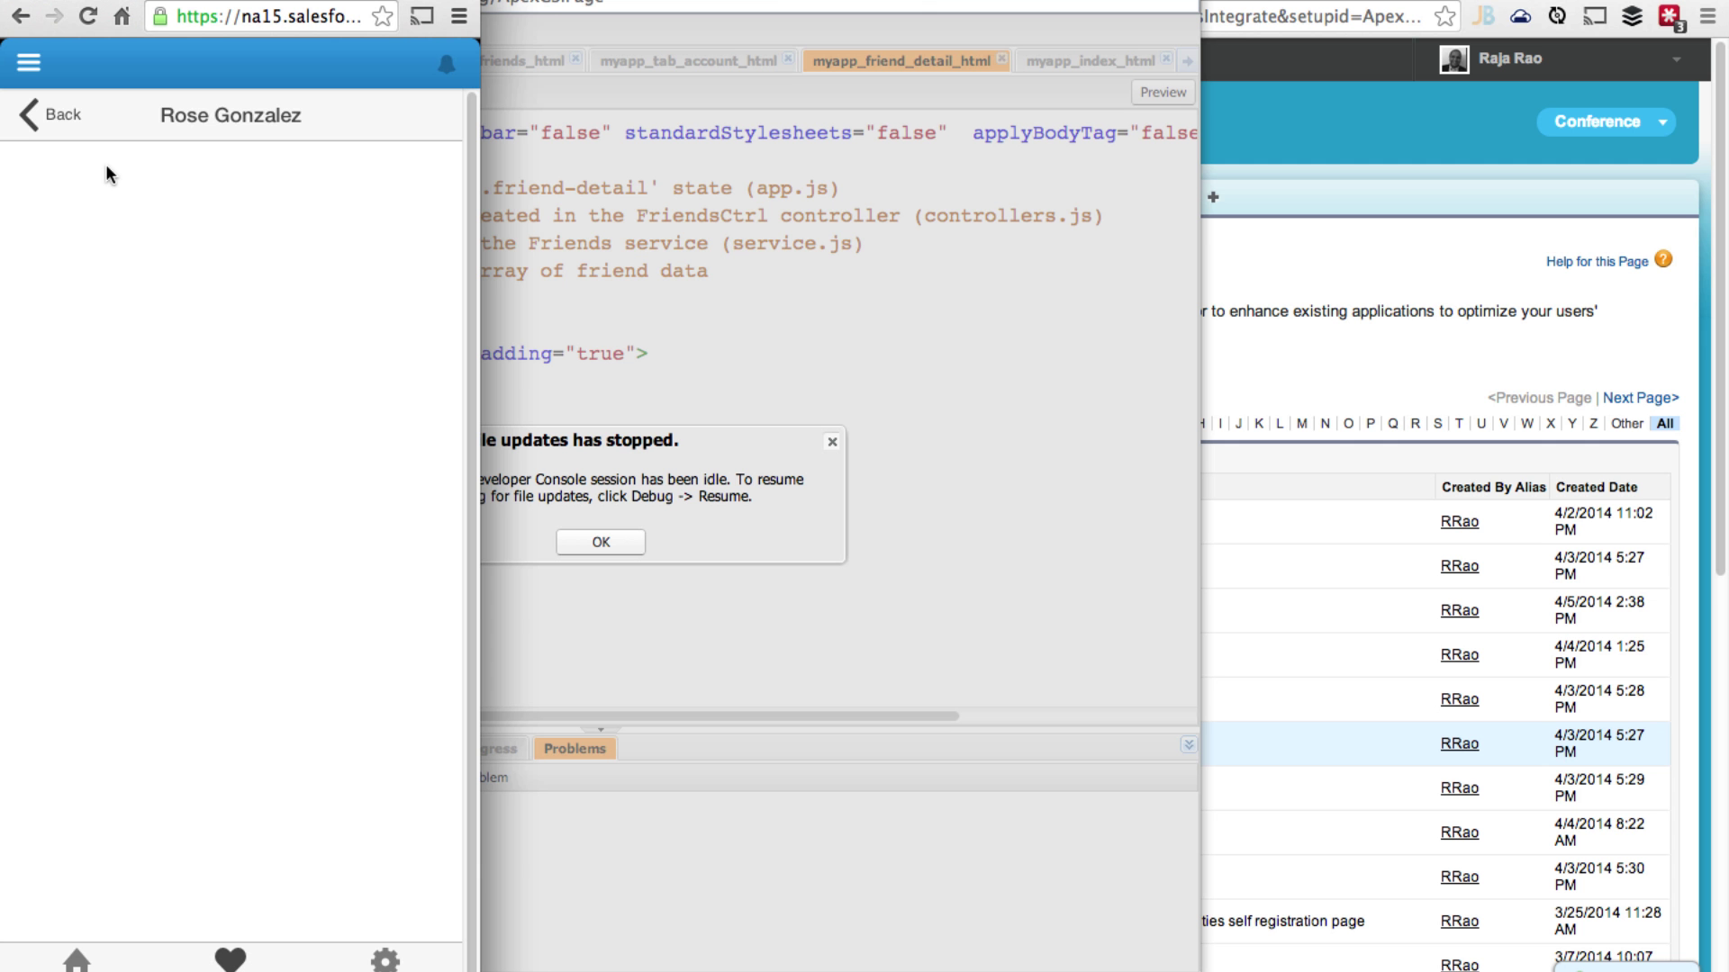
click(29, 62)
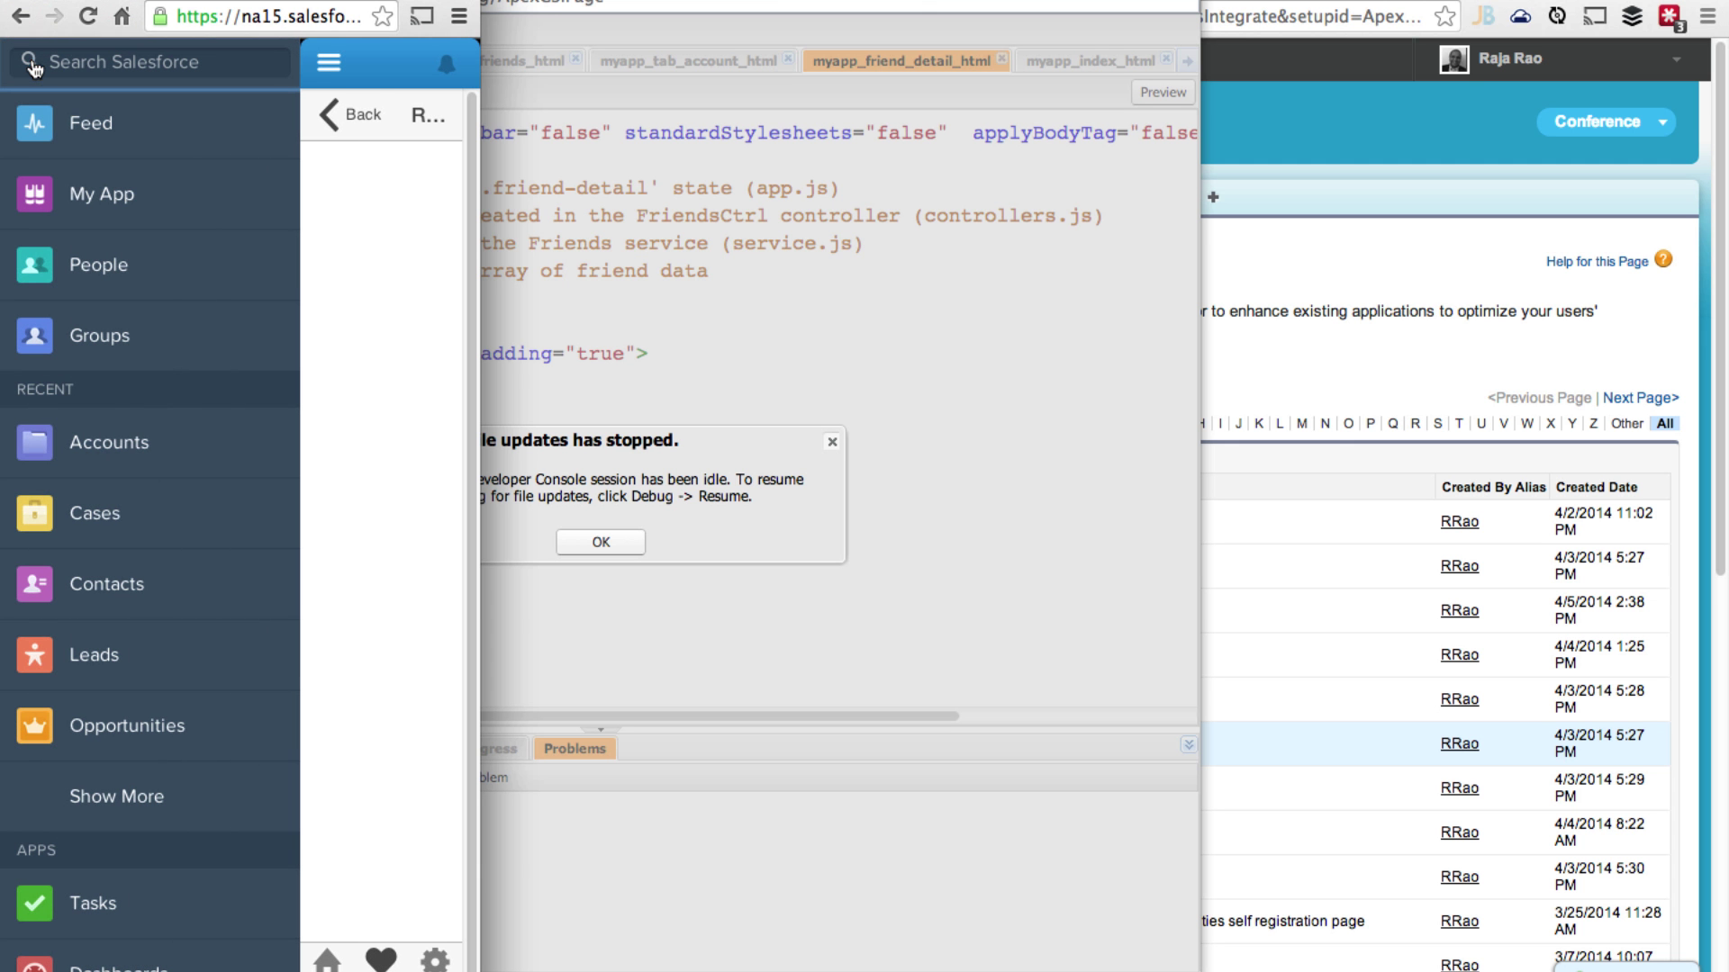